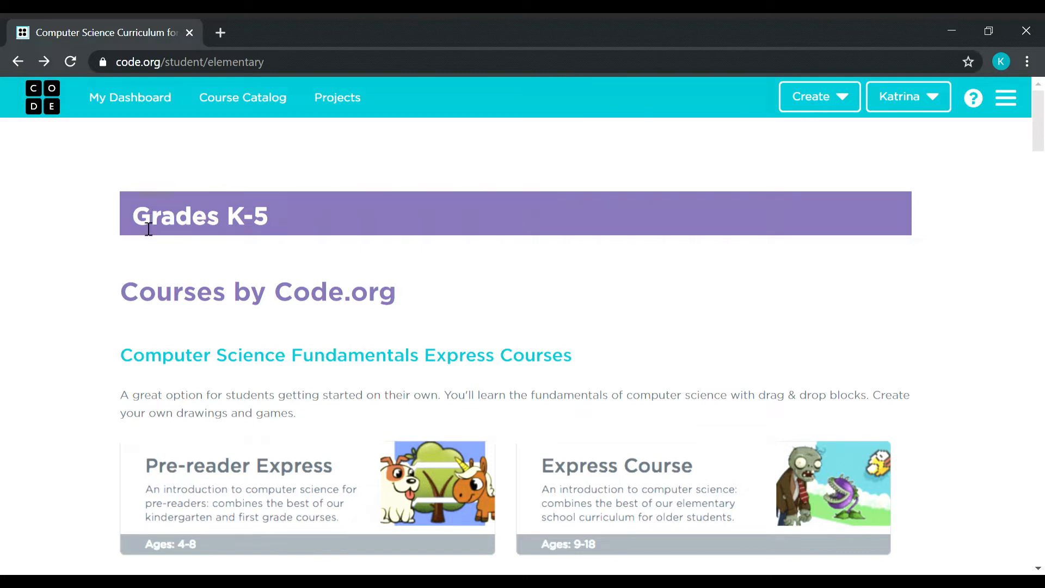
Step: Read down the Grades K-5 page and open Course A under the elementary schools courses
drag(135, 220, 262, 229)
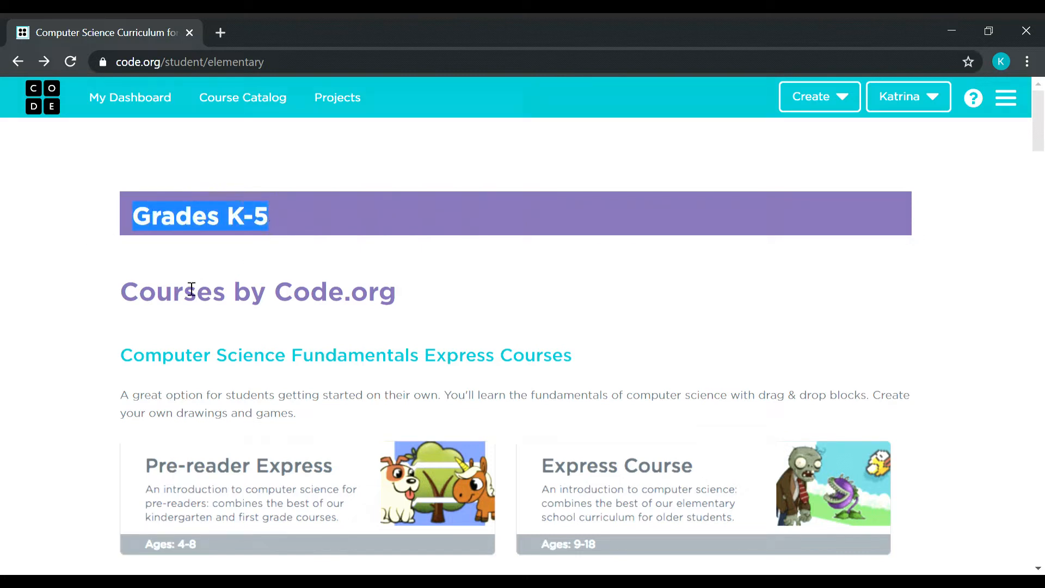
drag(295, 307, 394, 311)
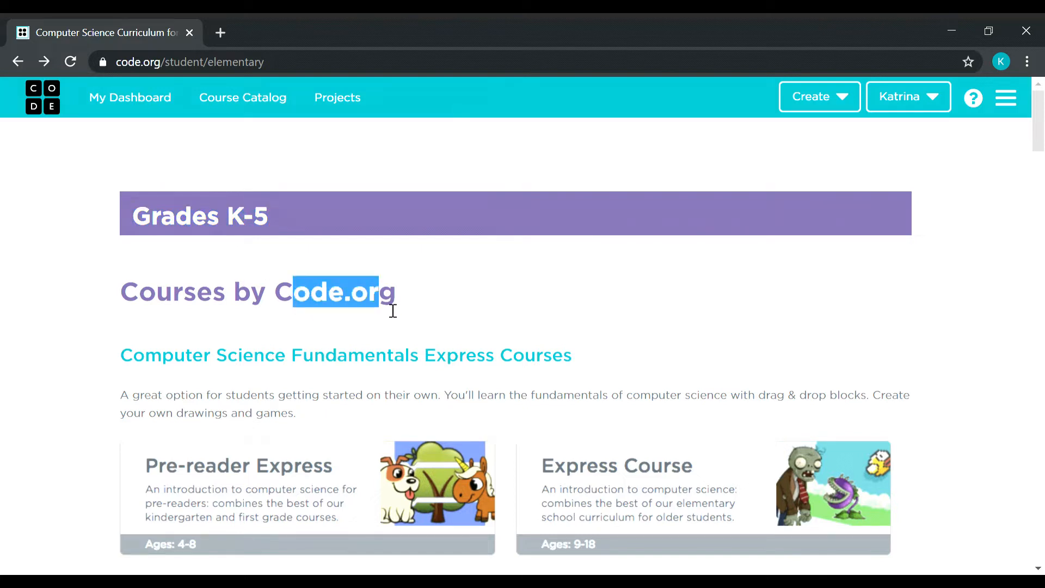
scroll(102, 272, down, 4)
scroll(102, 271, down, 4)
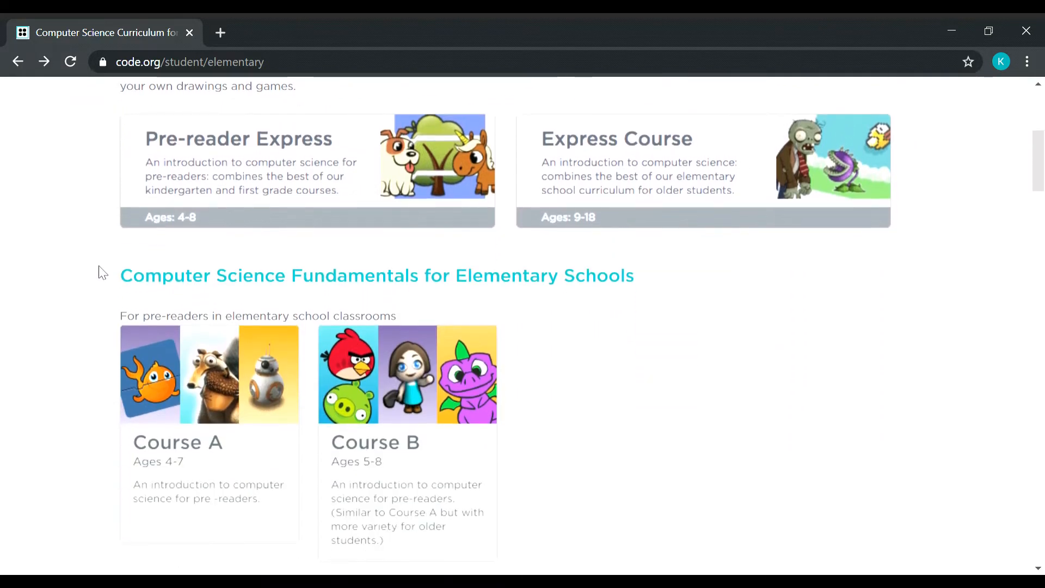
drag(121, 281, 639, 290)
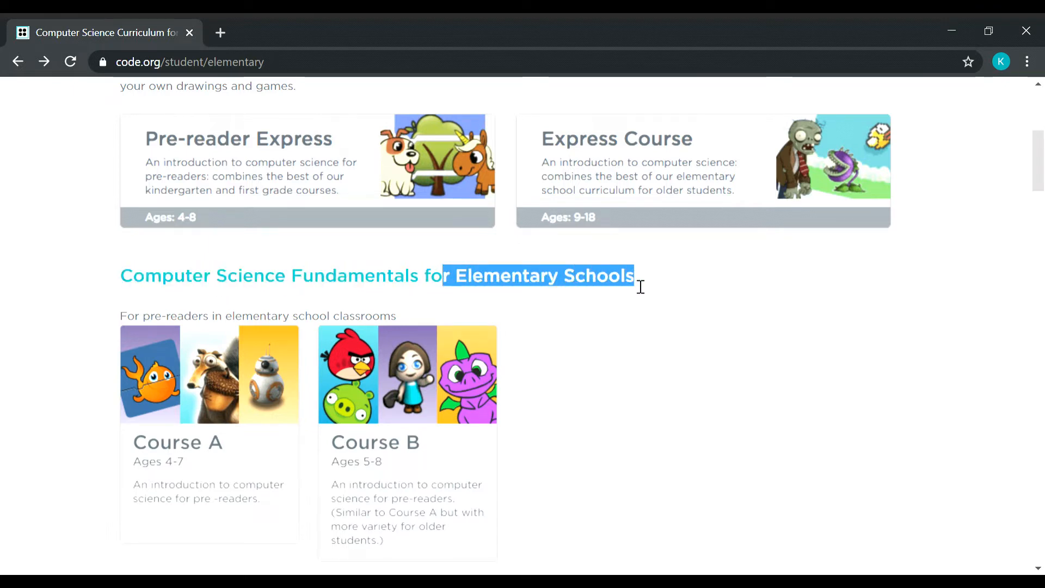
scroll(695, 352, down, 2)
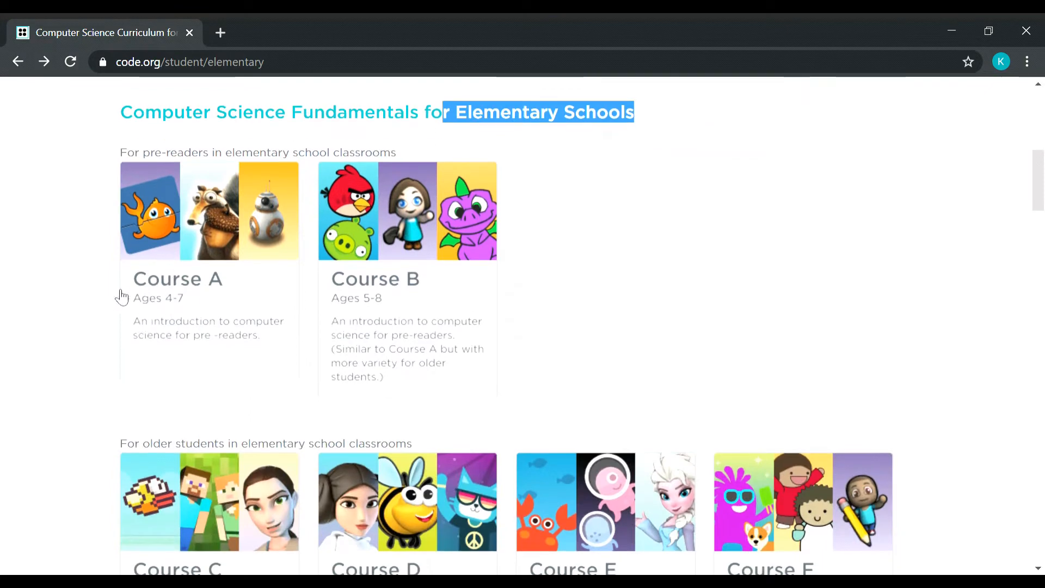
scroll(90, 367, up, 1)
scroll(82, 369, up, 1)
scroll(69, 374, down, 2)
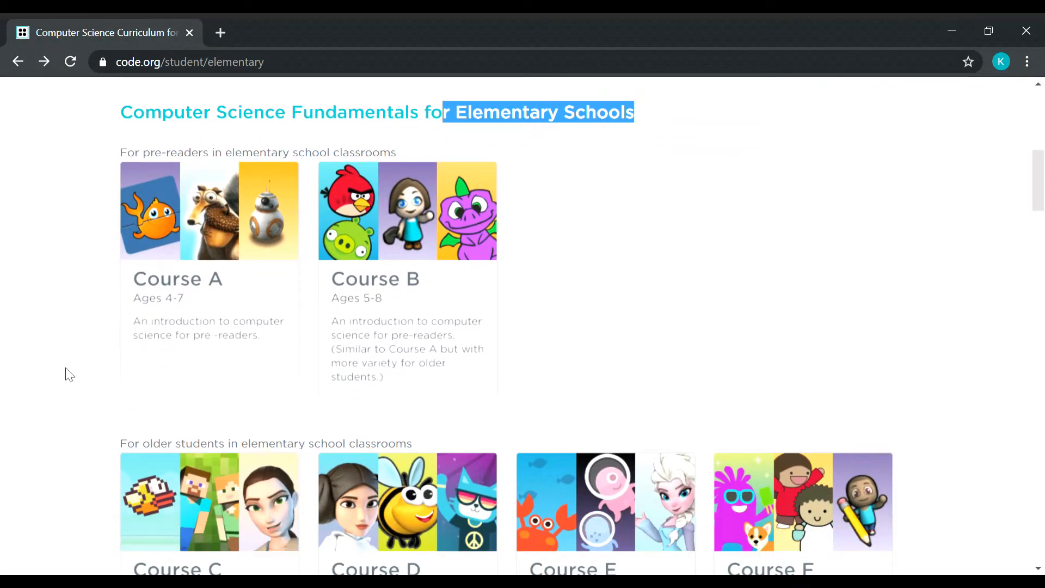
click(226, 295)
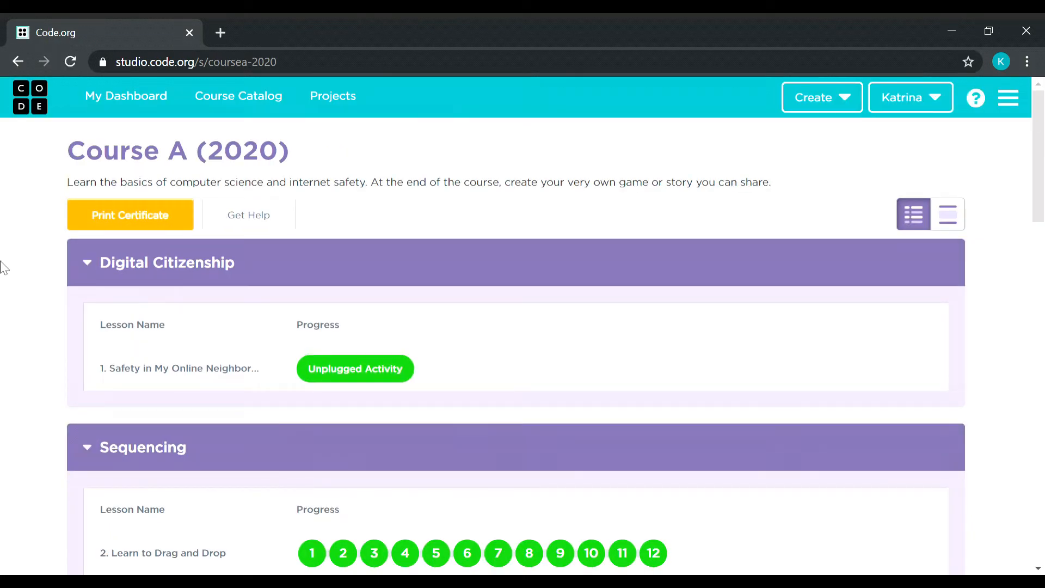
scroll(24, 296, down, 2)
scroll(25, 296, down, 1)
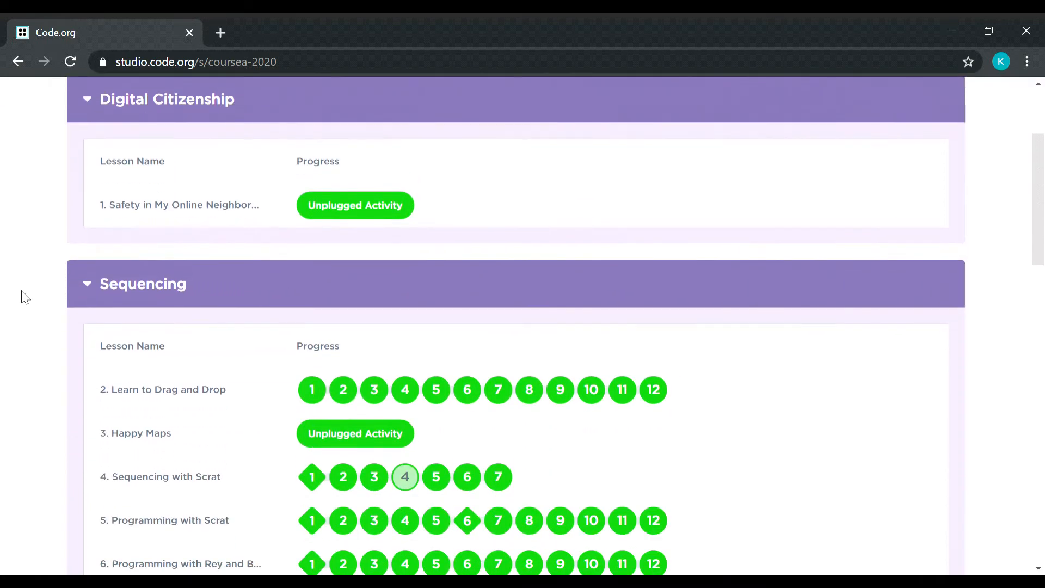
scroll(25, 297, up, 1)
scroll(25, 297, up, 1)
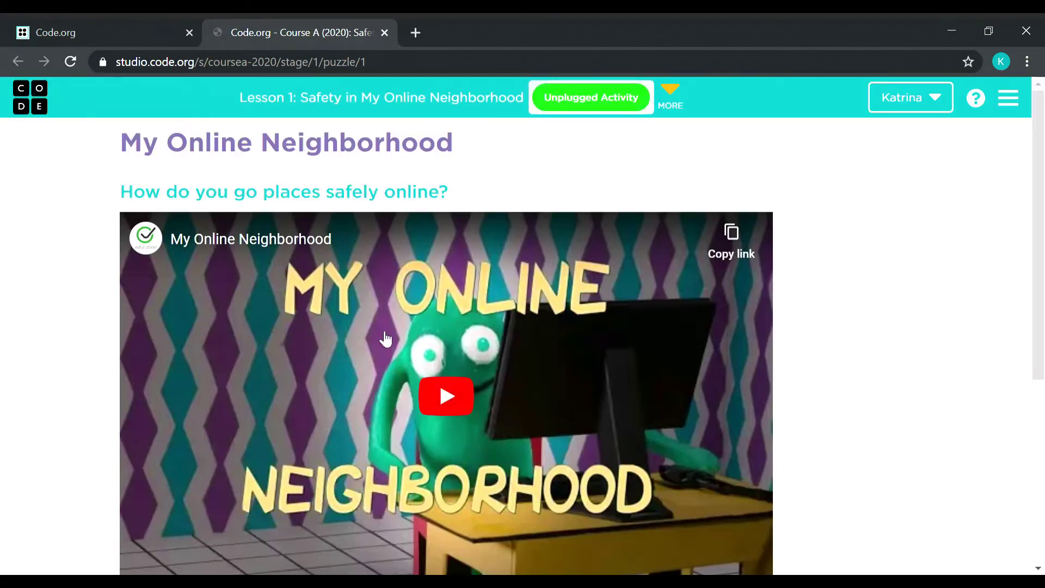
scroll(386, 338, down, 5)
scroll(386, 338, up, 4)
scroll(360, 350, down, 1)
Step: Return to the Course A overview and open Puzzle 1 of Learn to Drag and Drop
click(64, 31)
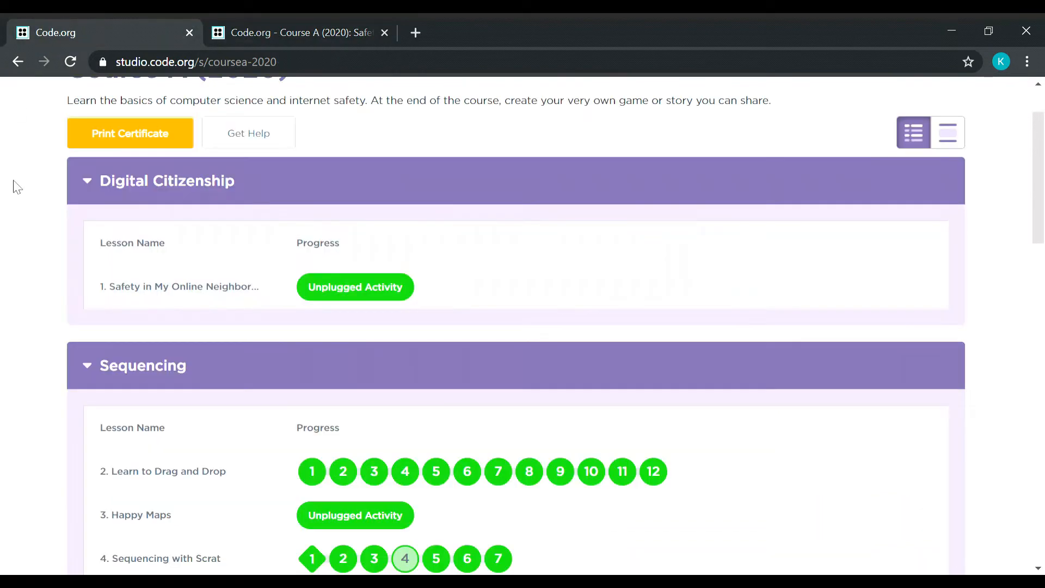
scroll(37, 320, down, 2)
scroll(37, 320, down, 1)
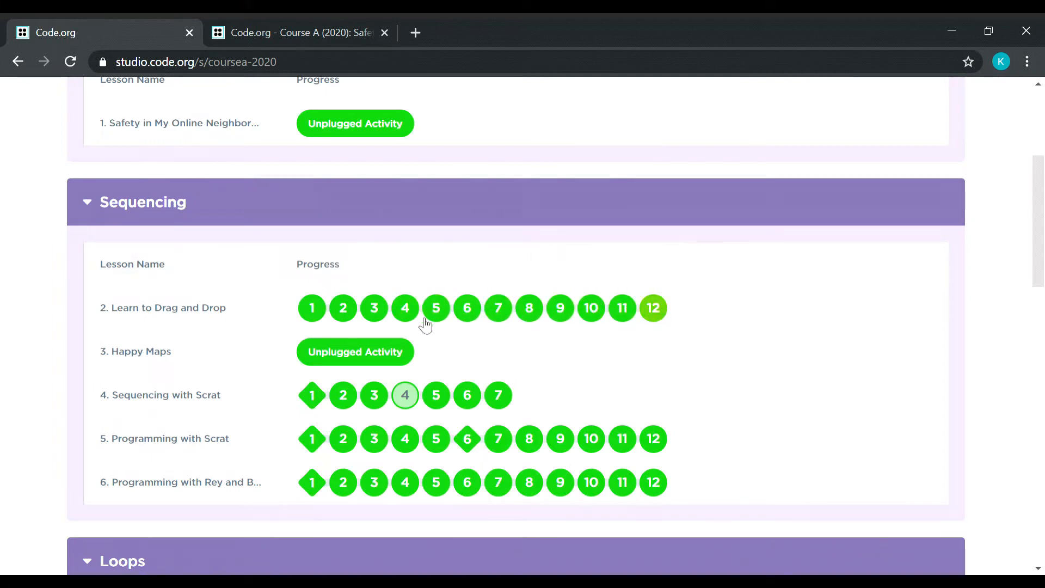
click(312, 308)
click(327, 33)
Step: Dismiss the instructions, click the apple block to solve Puzzle 1, and continue to Puzzle 2
click(383, 33)
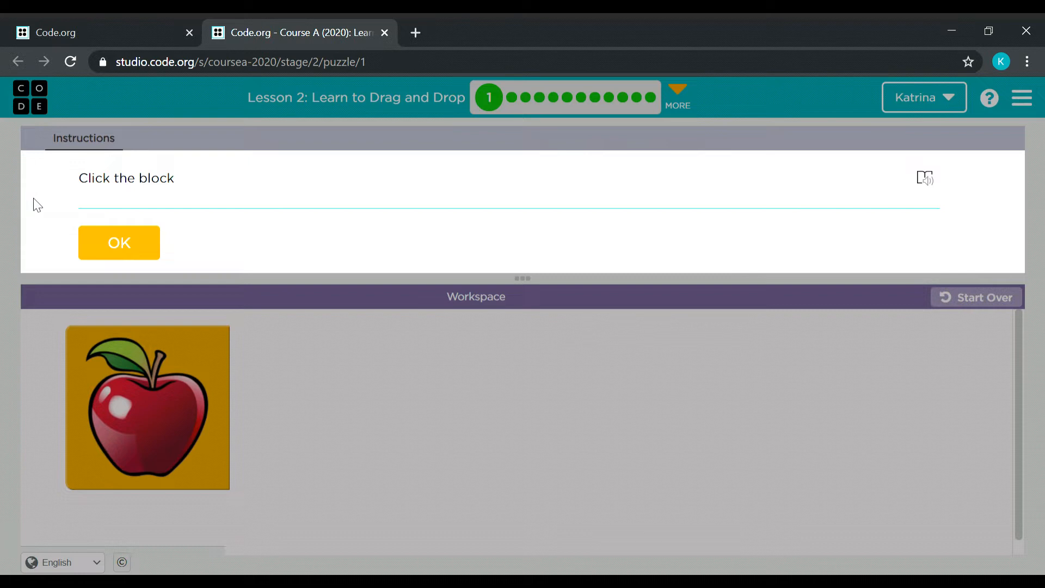
drag(80, 182, 180, 184)
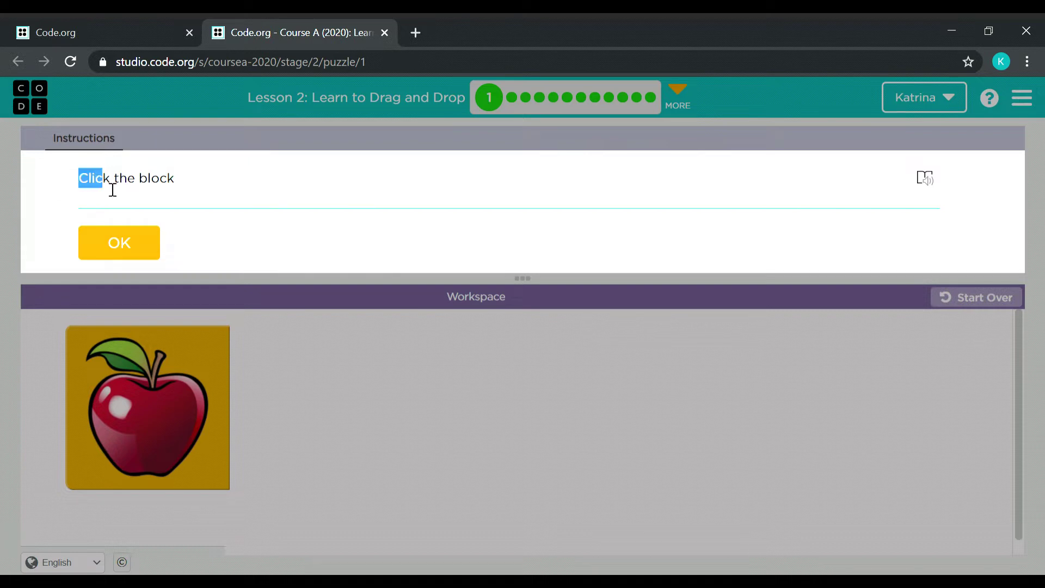
click(139, 245)
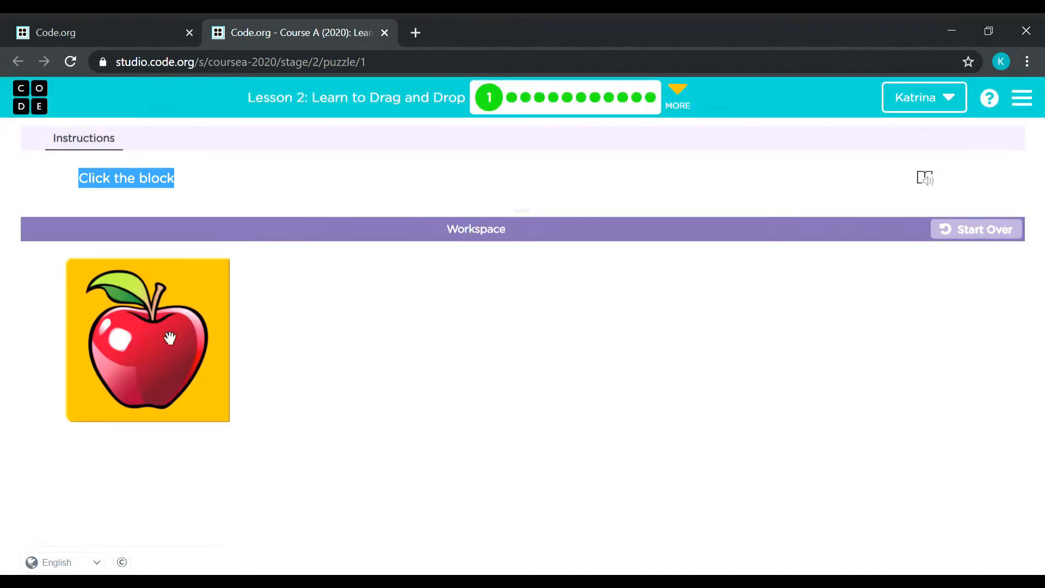
click(163, 353)
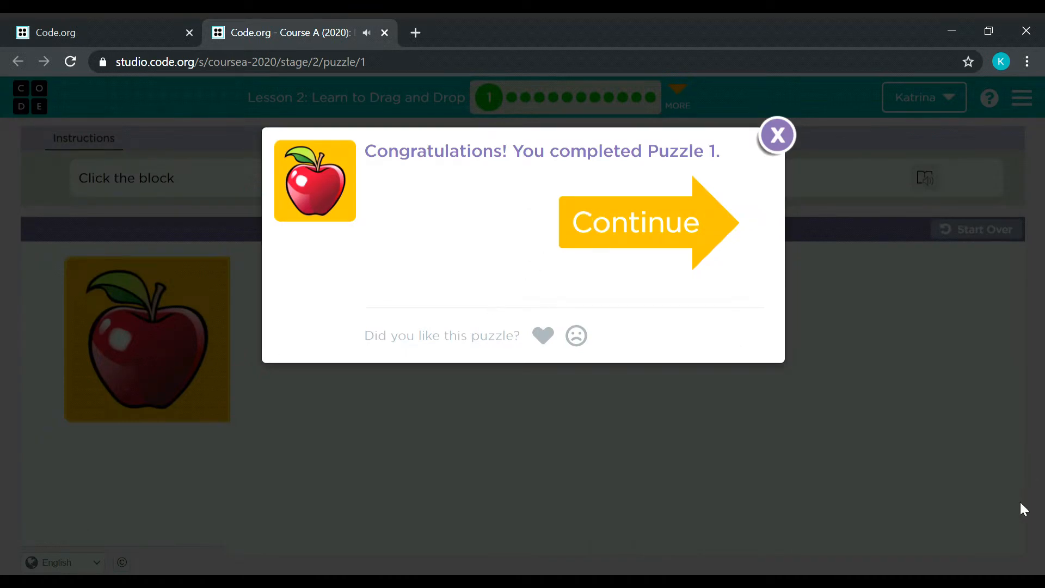
click(660, 231)
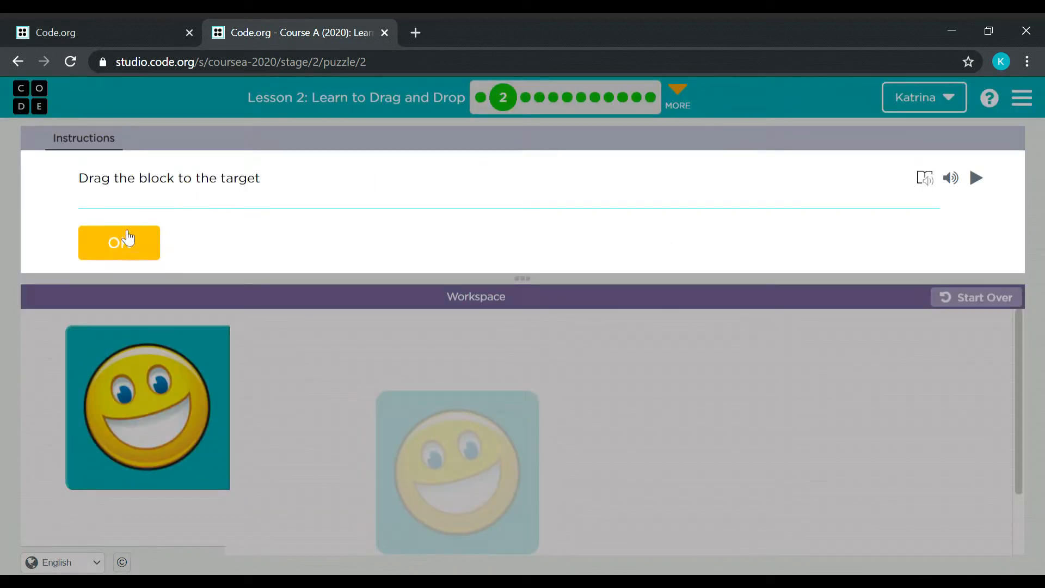
Step: Drag the smiley block onto its faded target to solve Puzzle 2 and continue to Puzzle 3
drag(79, 178, 265, 187)
click(119, 243)
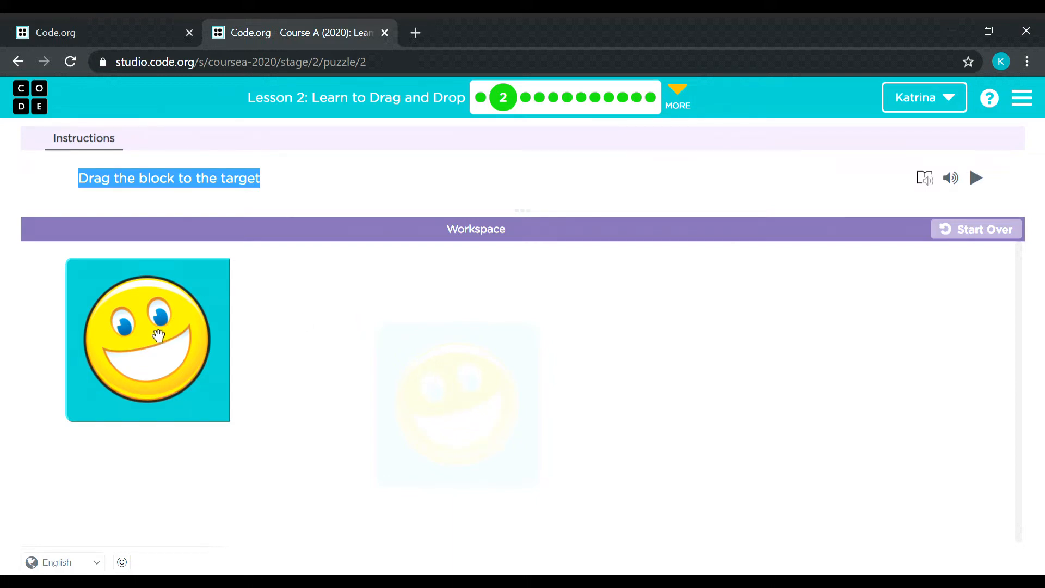
drag(151, 333, 465, 403)
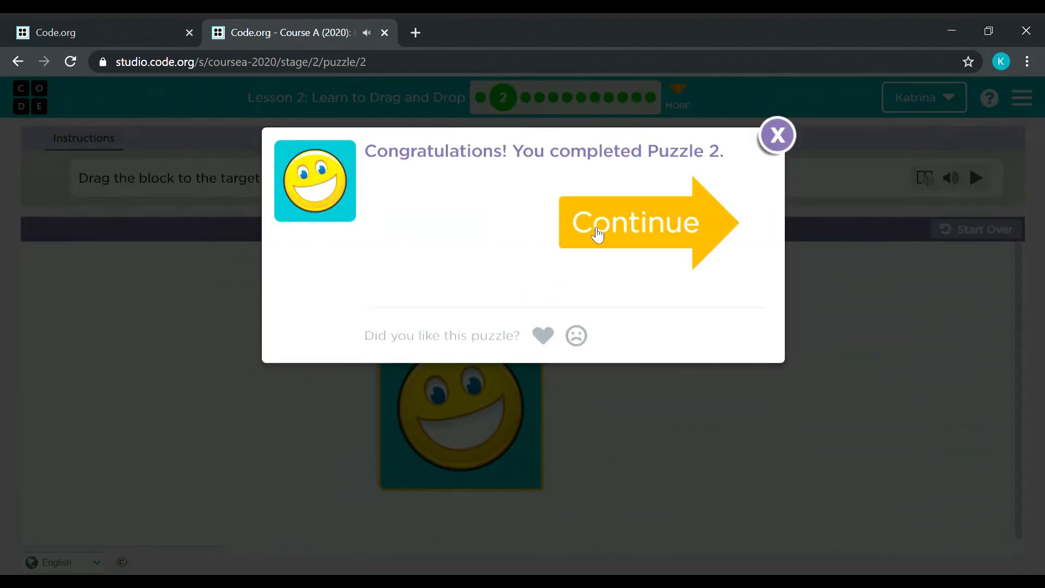
click(616, 225)
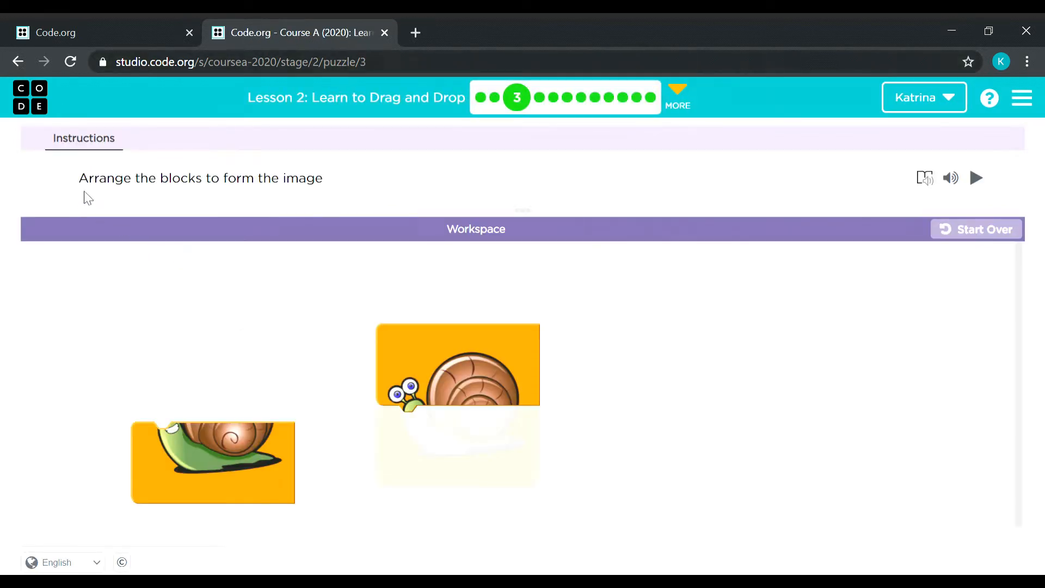
Step: Attach the lower snail piece under the top piece to solve Puzzle 3 and continue
drag(79, 184, 327, 189)
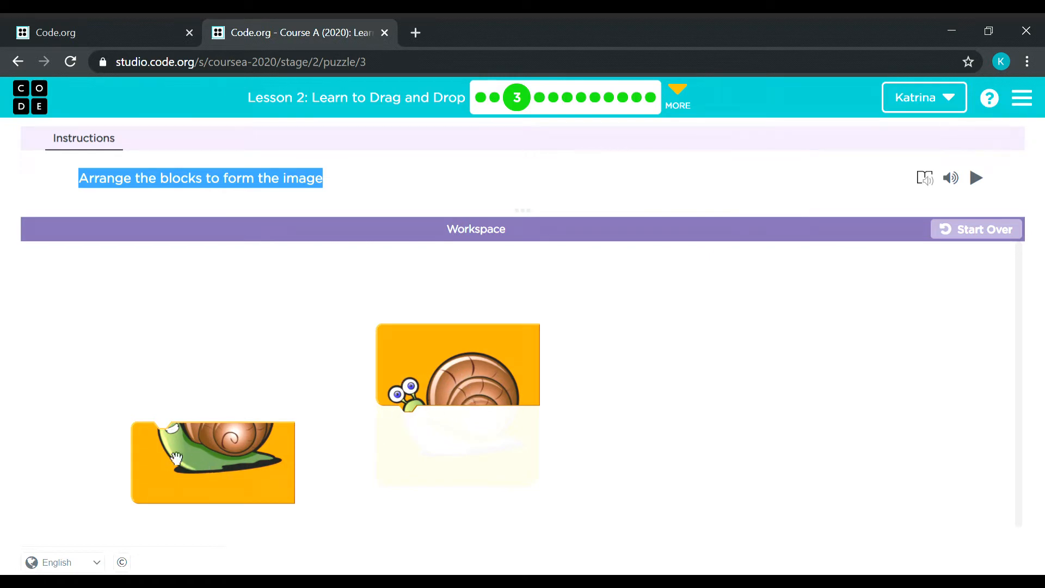
click(176, 457)
drag(182, 455, 420, 443)
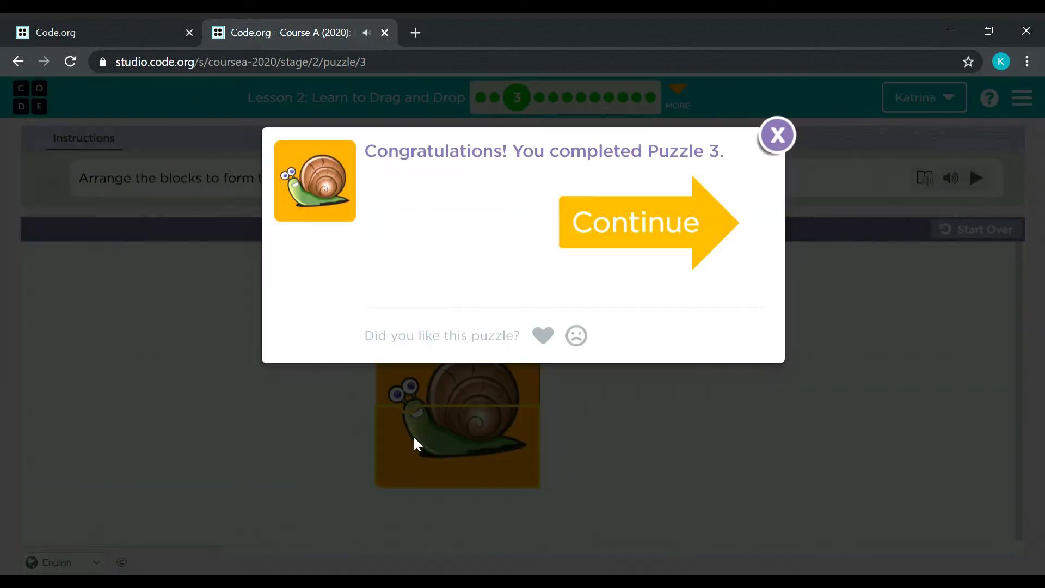
click(637, 232)
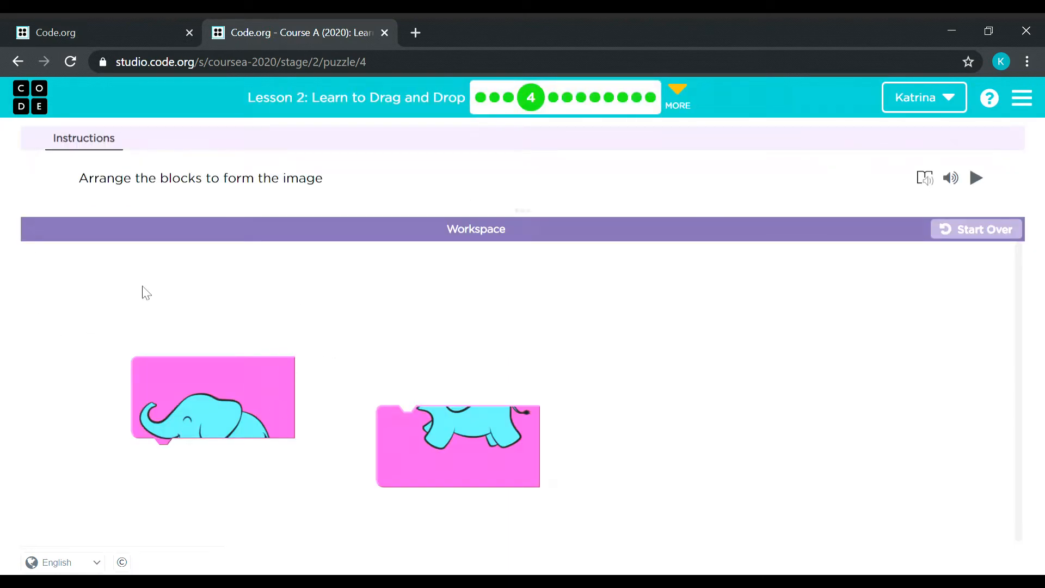
Step: Join the elephant head piece onto the body to complete Puzzle 4
drag(80, 184, 332, 219)
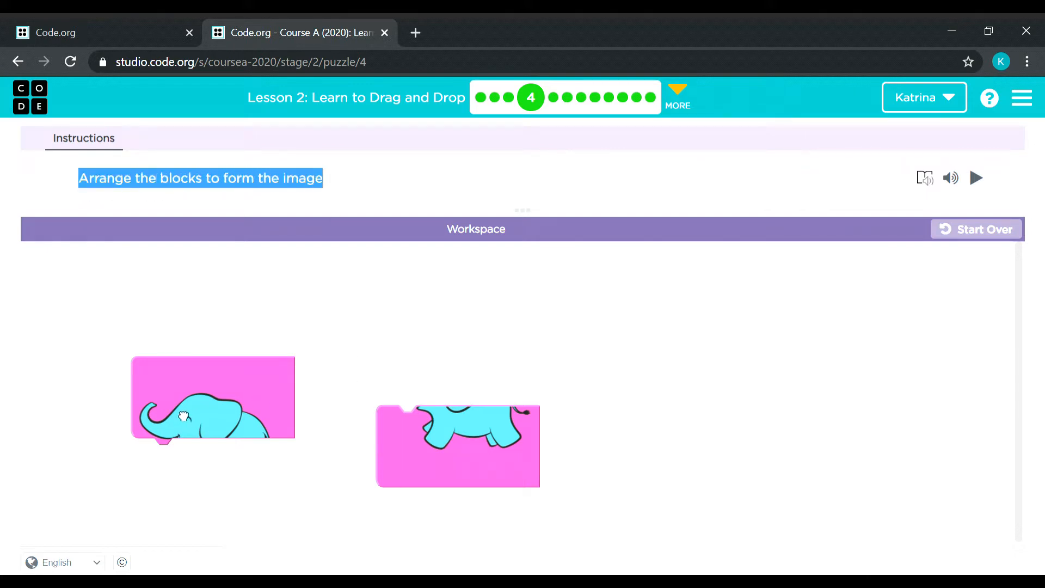
drag(185, 416, 430, 378)
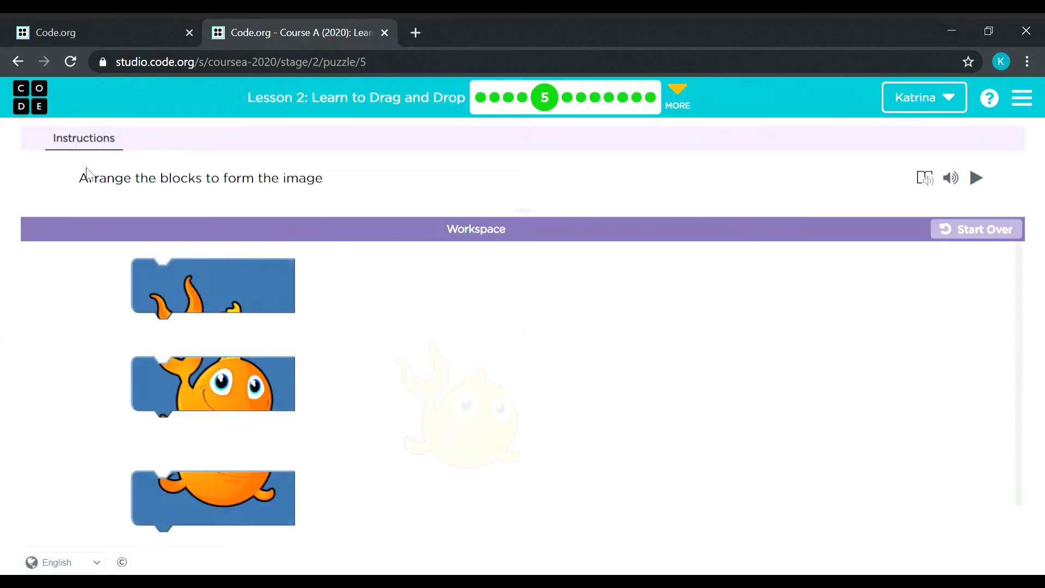
Step: Stack the fish fin, face and belly pieces on the outline to solve Puzzle 5 and continue
drag(79, 183, 327, 194)
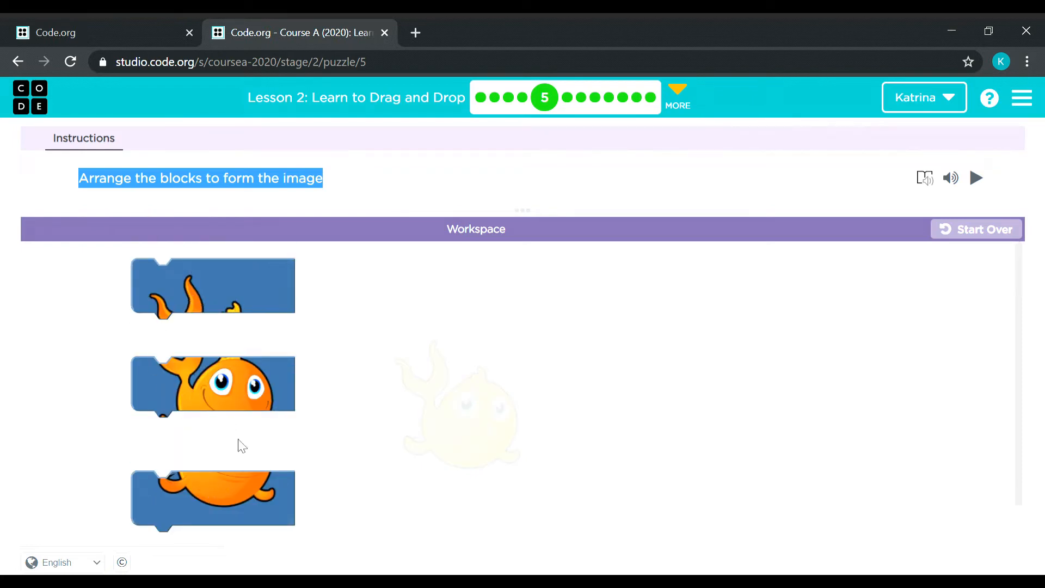
drag(219, 297, 469, 364)
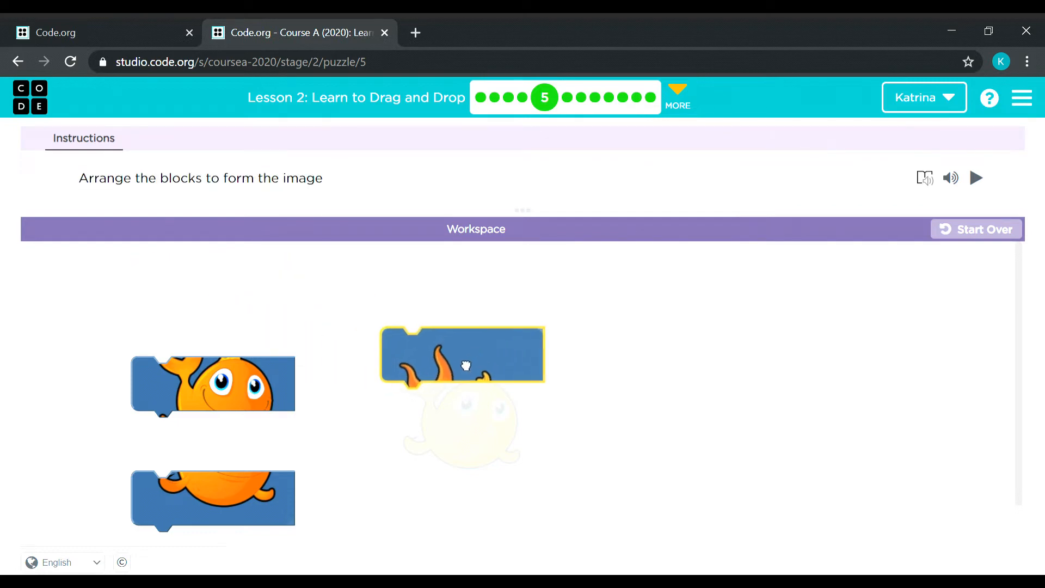
drag(204, 397, 454, 412)
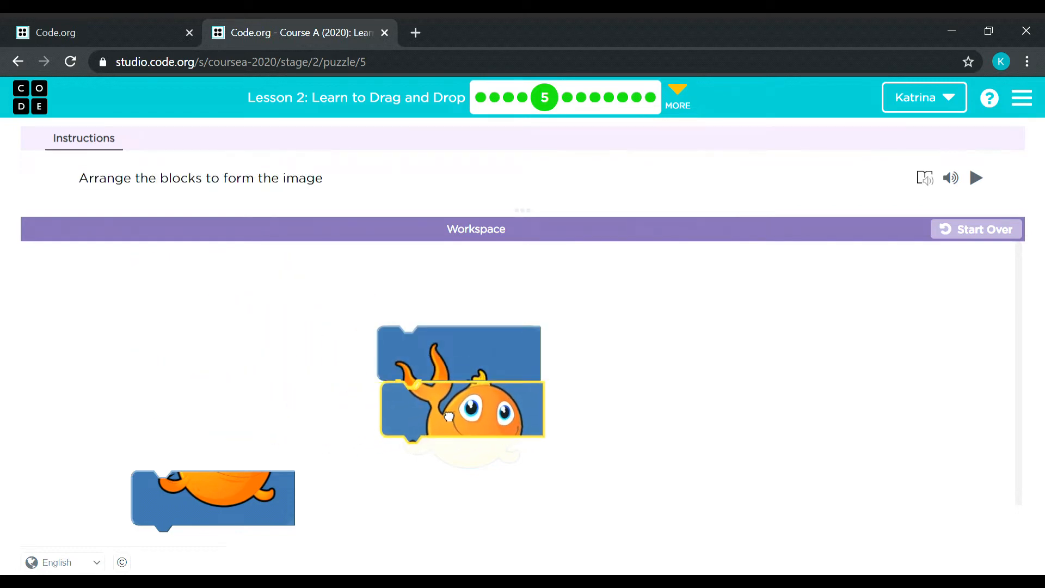
drag(197, 500, 458, 470)
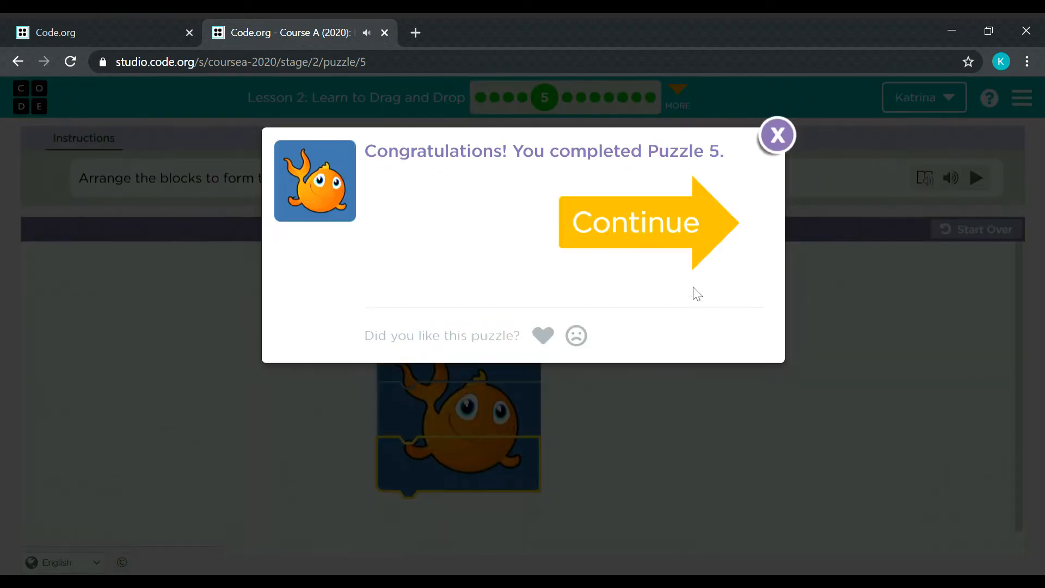
click(663, 233)
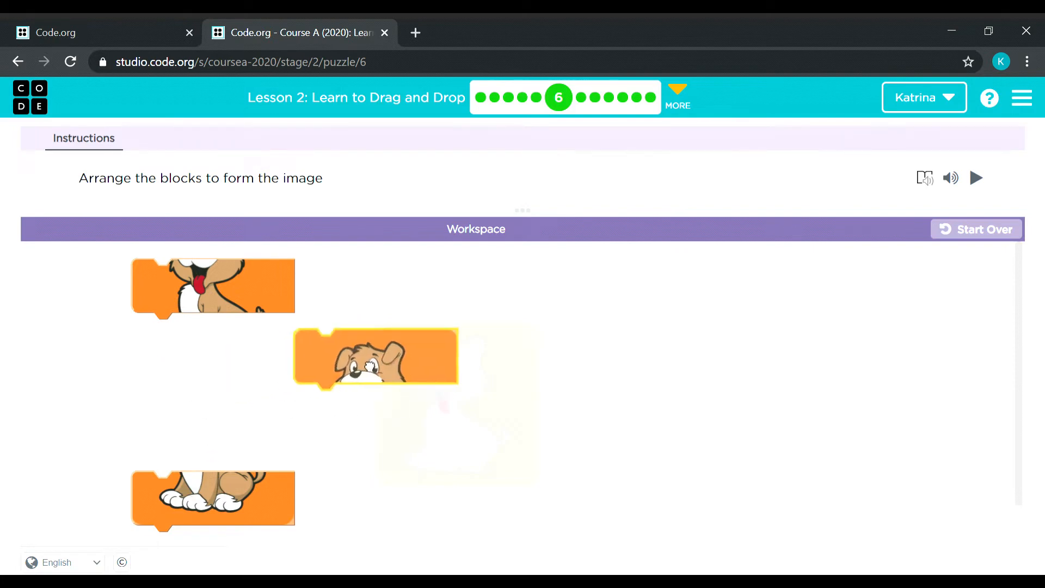
Step: Stack the dog head, tongue-out middle and feet pieces to solve Puzzle 6 and continue
drag(203, 405, 441, 366)
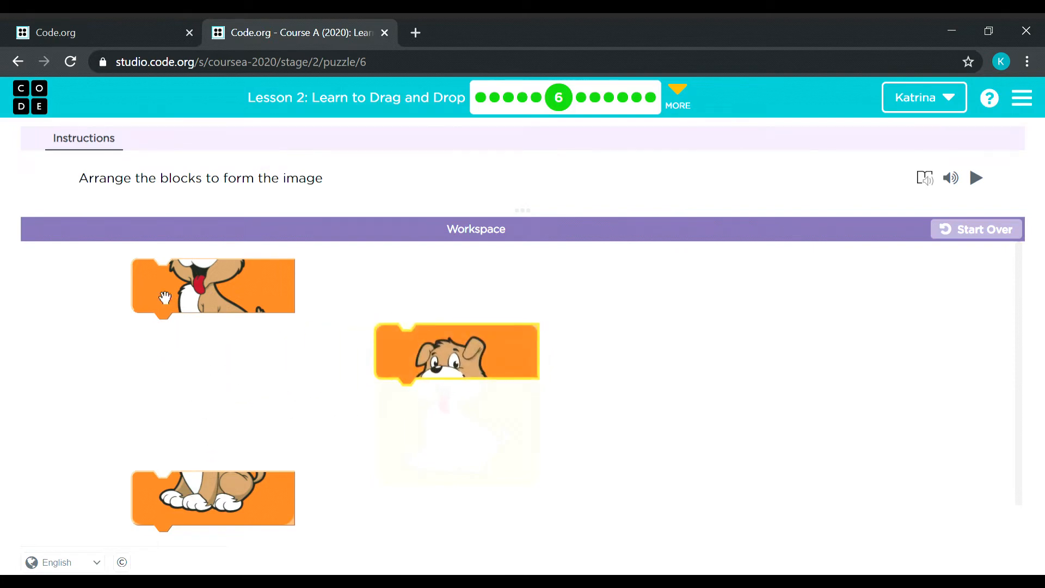
drag(212, 286, 457, 408)
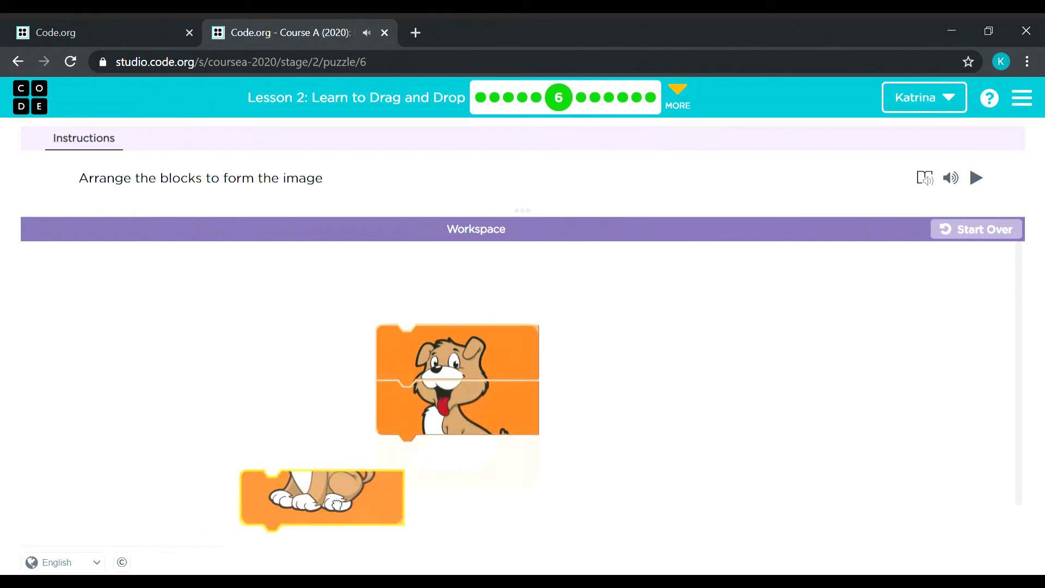
drag(250, 492, 452, 476)
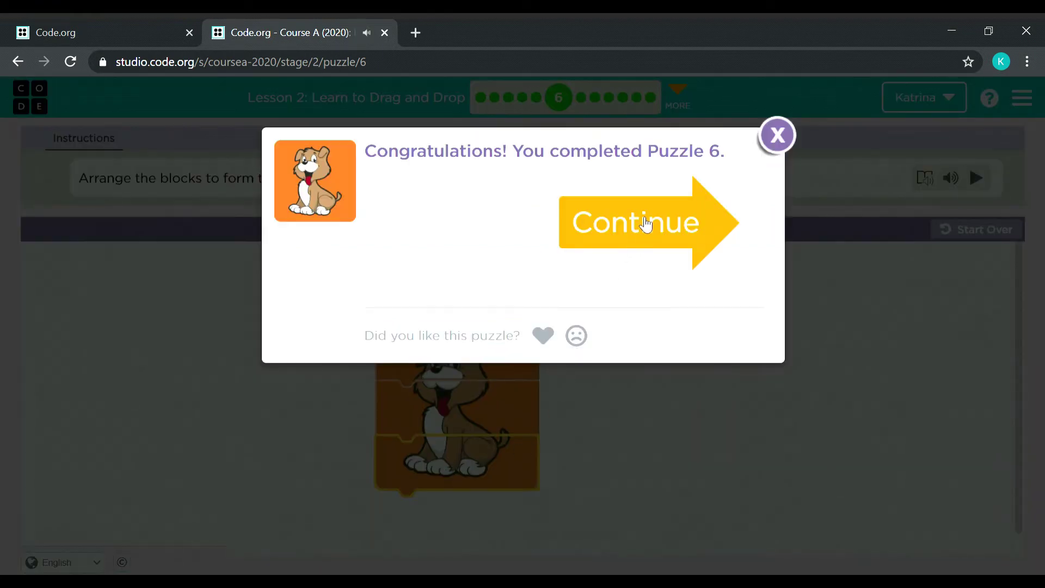
click(646, 222)
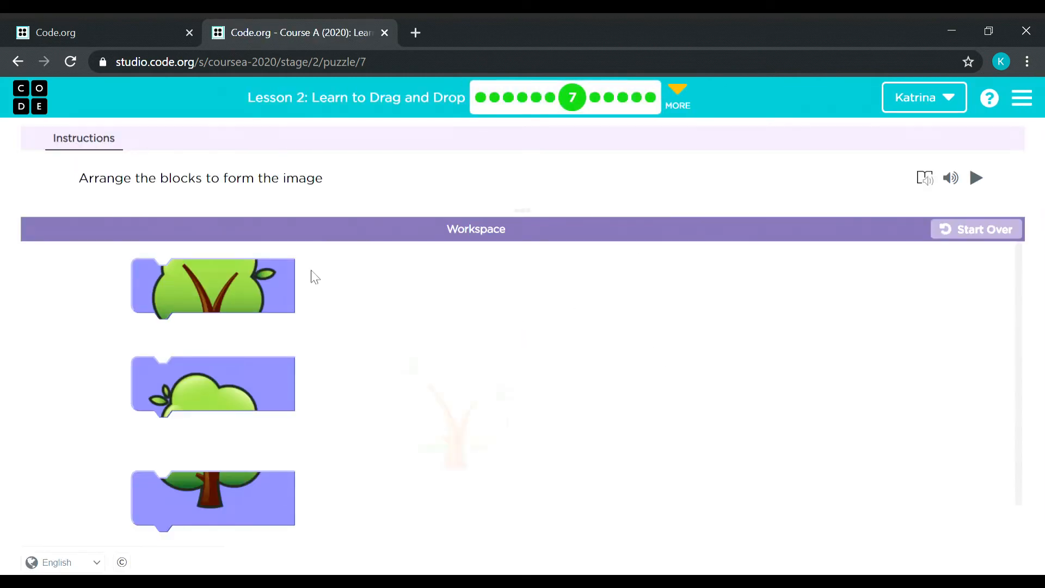
Step: Stack the leaves, branches and trunk pieces into the tree to solve Puzzle 7 and continue
mouse_move(172, 392)
mouse_down()
mouse_move(402, 365)
mouse_move(418, 352)
mouse_up()
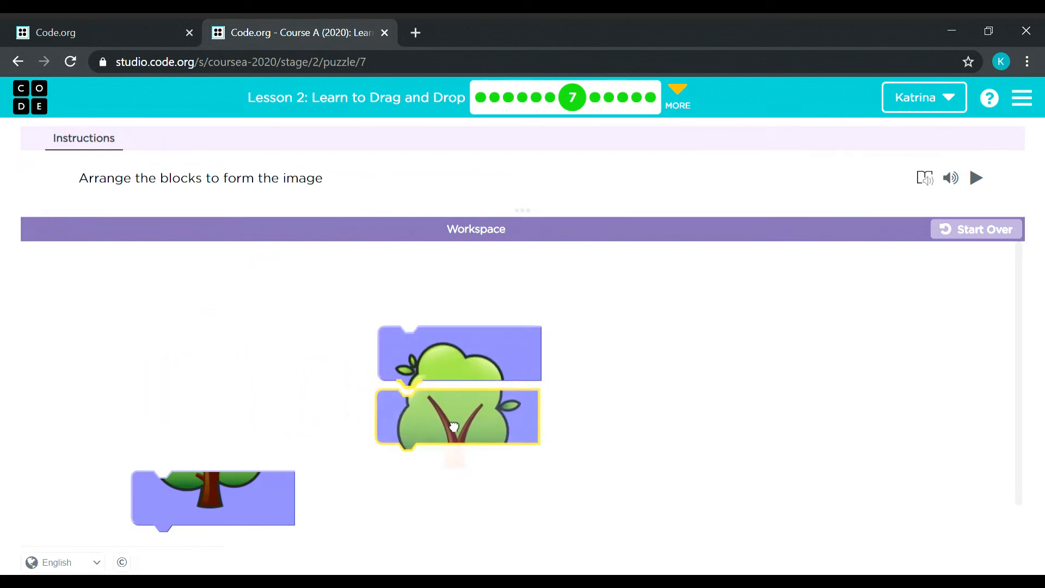
drag(458, 428, 453, 413)
drag(192, 498, 425, 472)
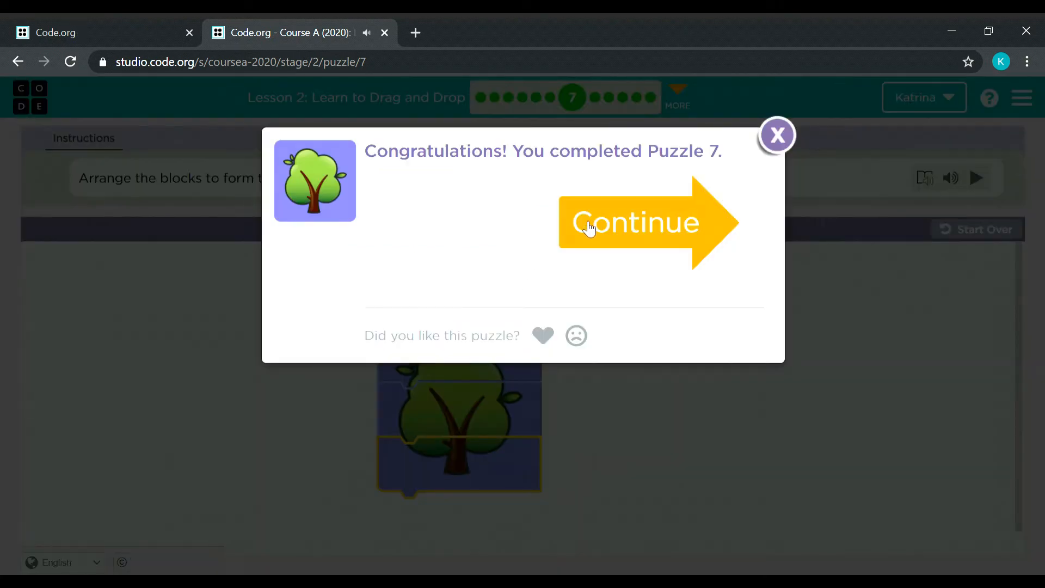
click(612, 236)
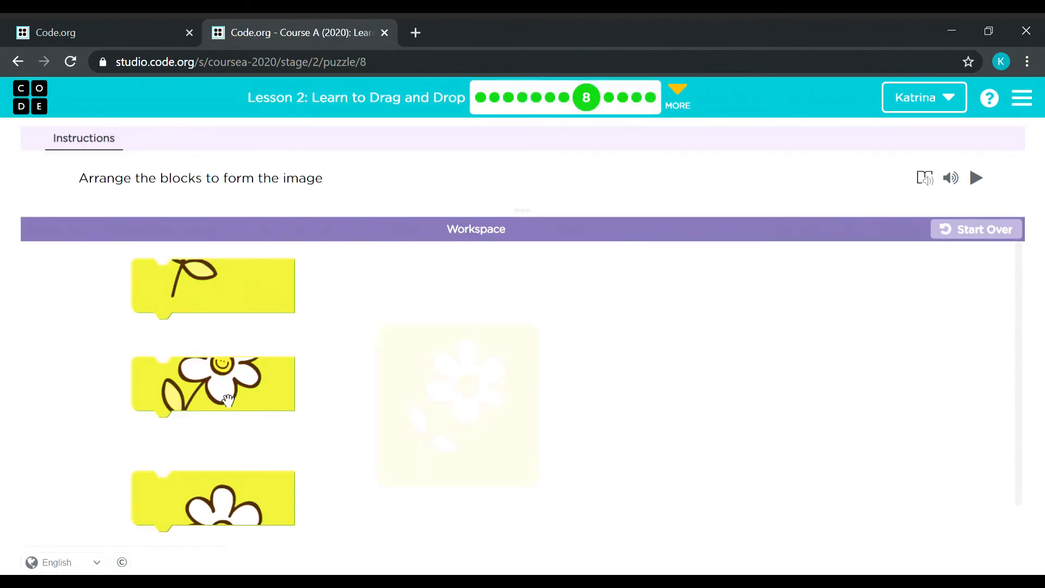
Step: Stack the flower top, smiling flower and stem pieces to solve Puzzle 8 and continue
drag(209, 512, 449, 362)
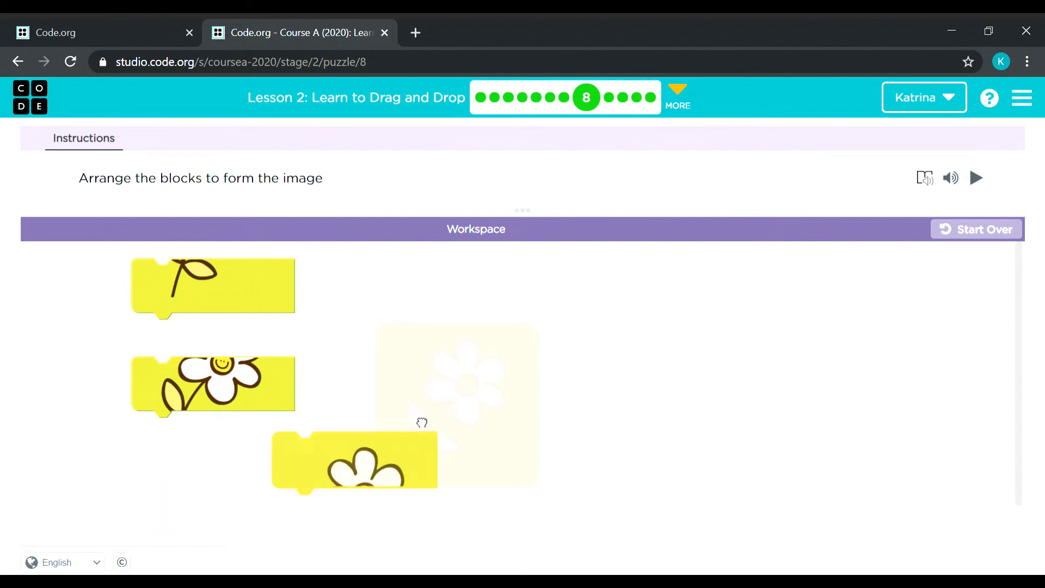
drag(206, 407, 454, 406)
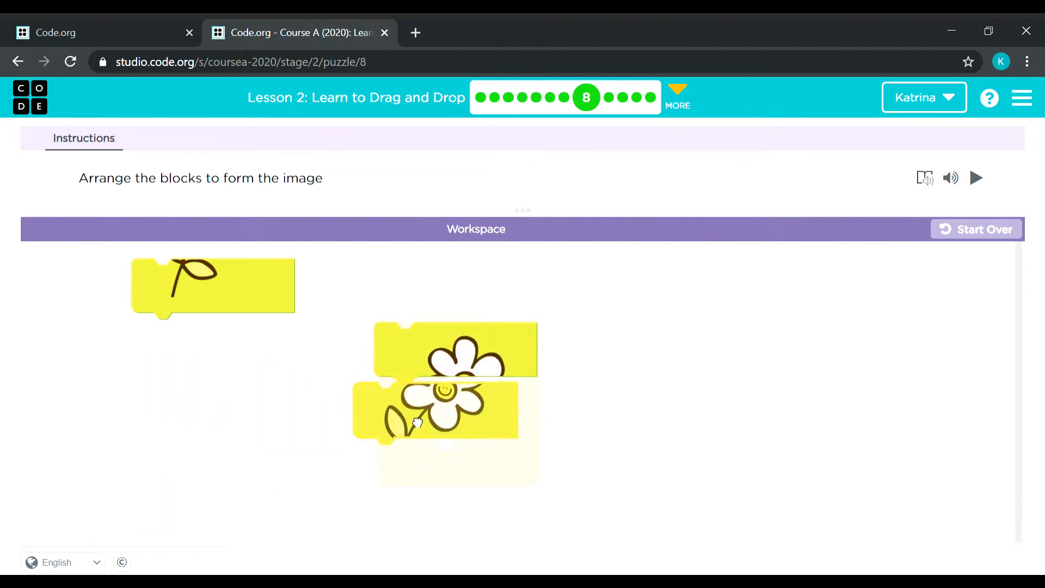
drag(192, 294, 451, 461)
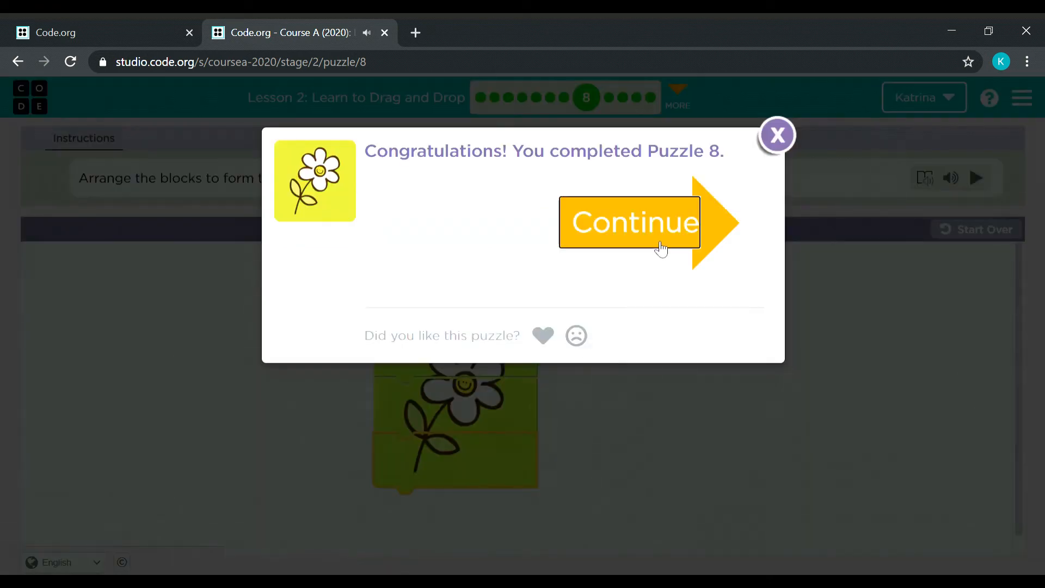
click(637, 221)
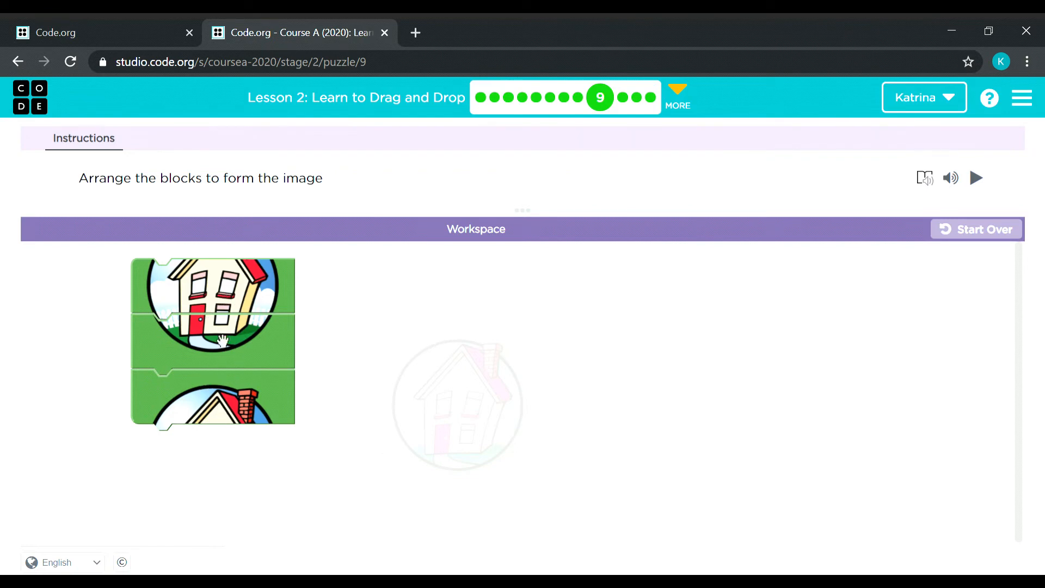
Step: Poke at the misordered house stack and pull the roof piece off the bottom onto the target
drag(214, 288, 229, 300)
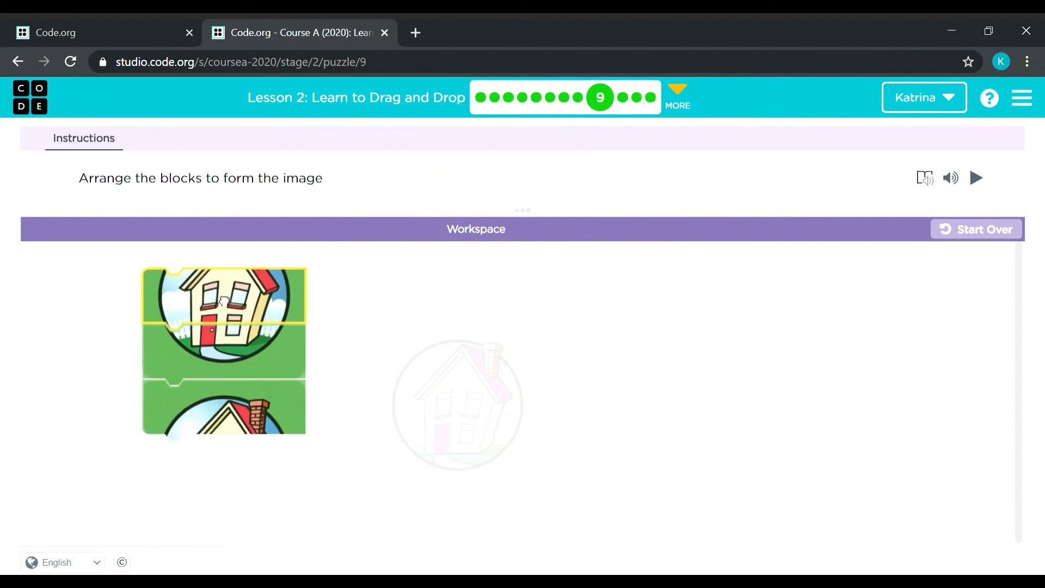
click(185, 361)
click(193, 427)
click(220, 307)
click(219, 355)
click(214, 286)
click(203, 348)
click(202, 418)
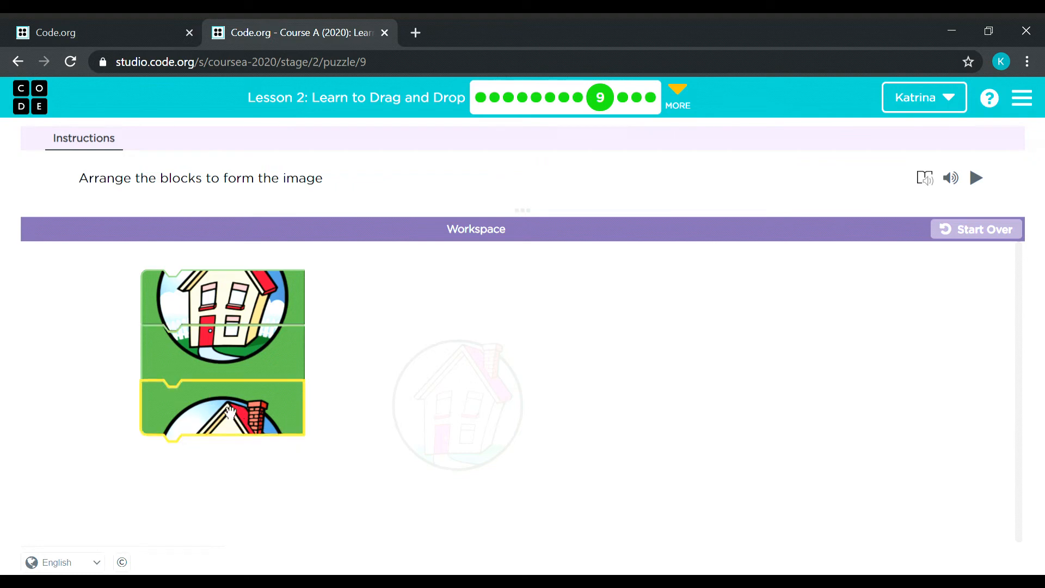
mouse_move(230, 414)
mouse_down()
mouse_move(148, 449)
mouse_move(415, 359)
mouse_up()
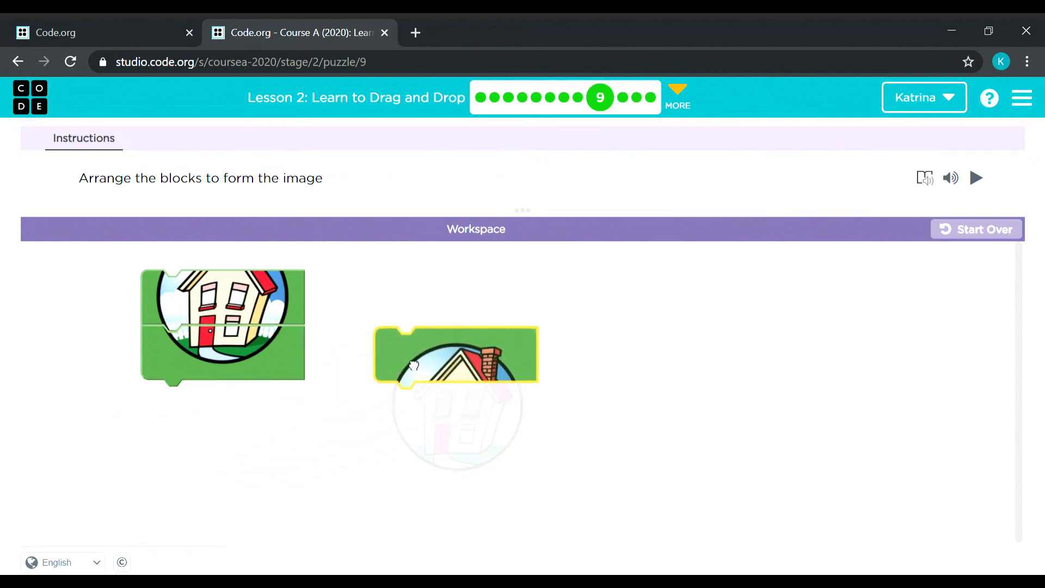
Step: Snap the two house pieces under the roof to solve Puzzle 9 and continue
drag(231, 320, 465, 425)
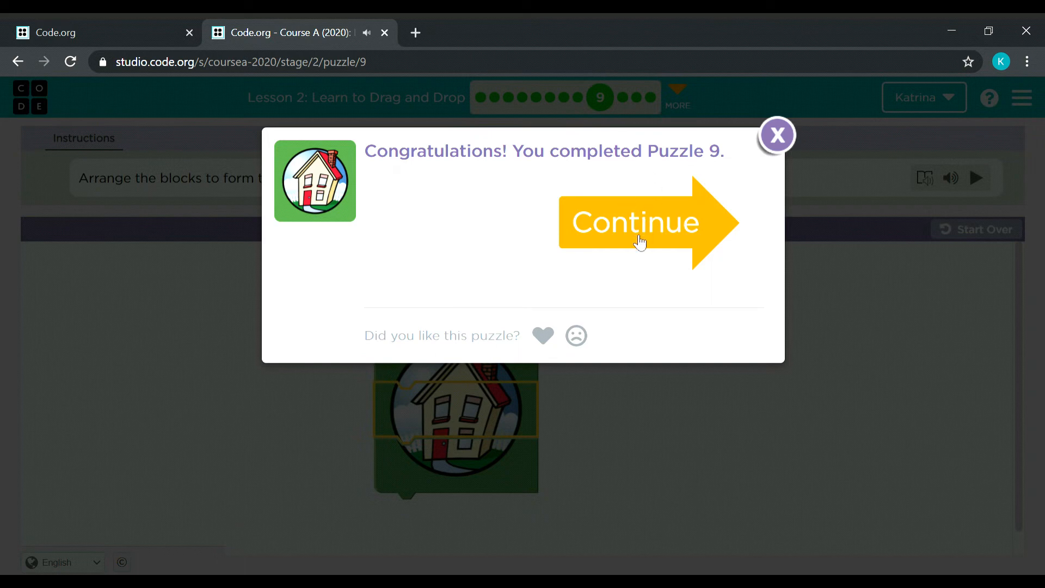
click(644, 227)
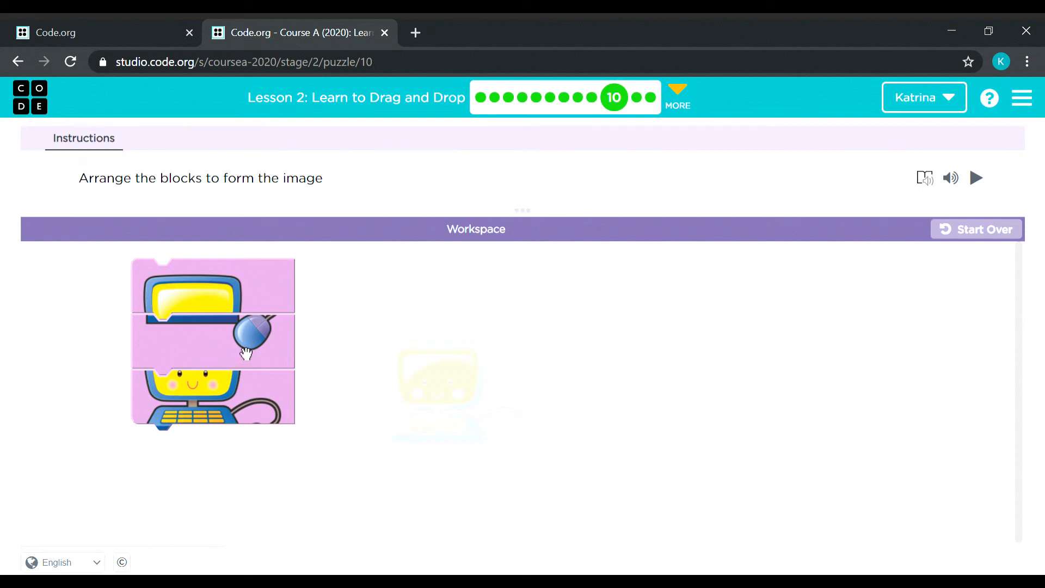
Step: Separate the stacked computer pieces, setting the mouse and face pieces aside
drag(195, 353, 133, 380)
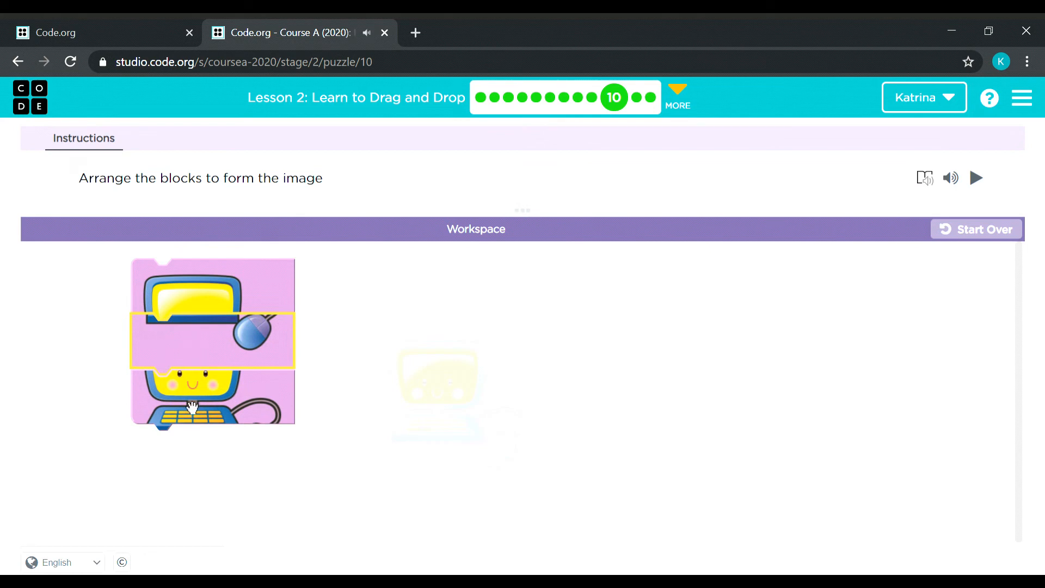
drag(199, 414, 186, 446)
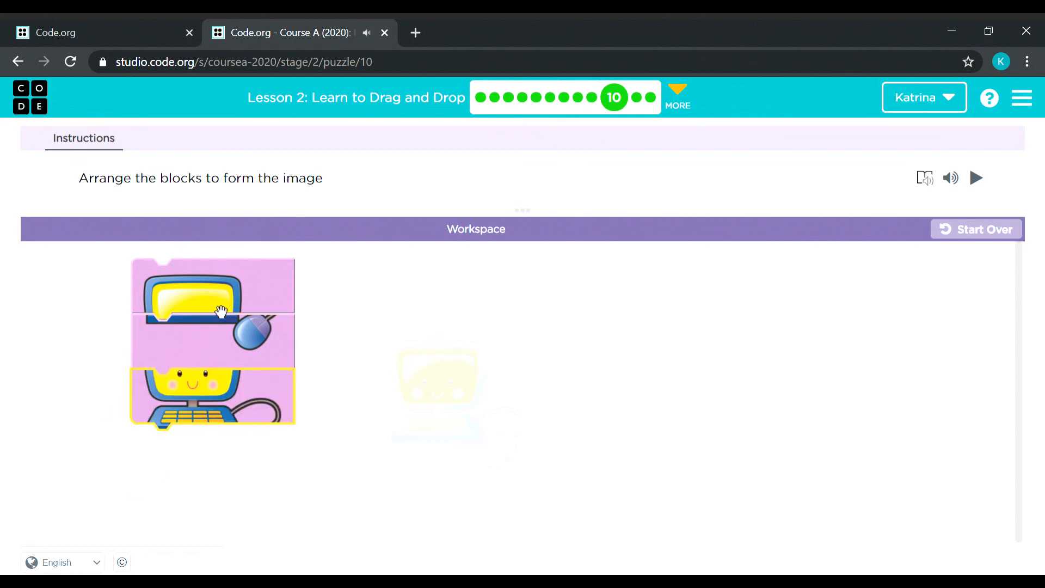
mouse_move(221, 309)
mouse_down()
mouse_move(168, 365)
mouse_move(243, 435)
mouse_up()
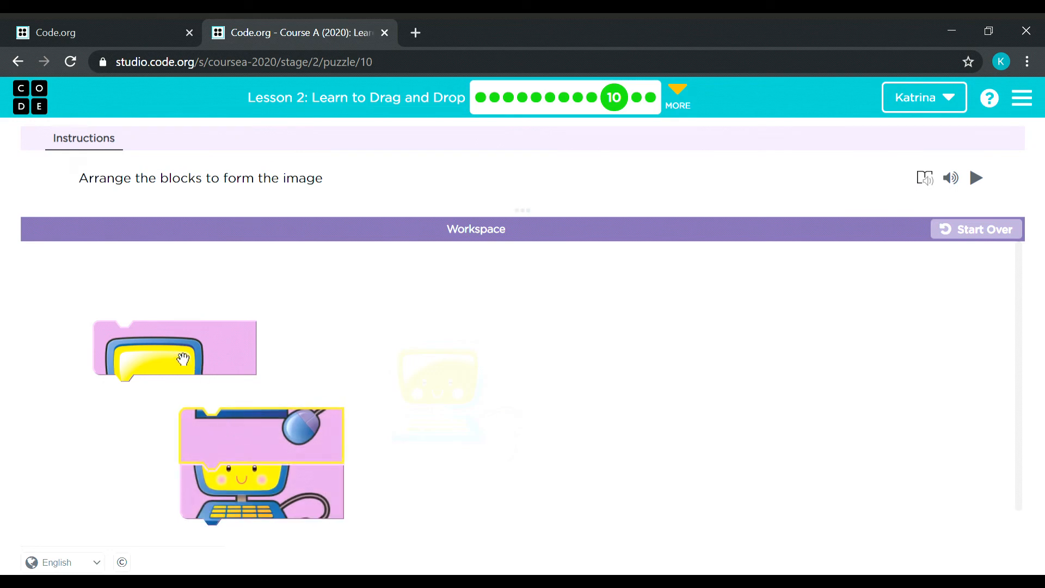
Step: Place the monitor on the target, attach the smiling face below, solving Puzzle 10, and continue
drag(184, 349, 447, 360)
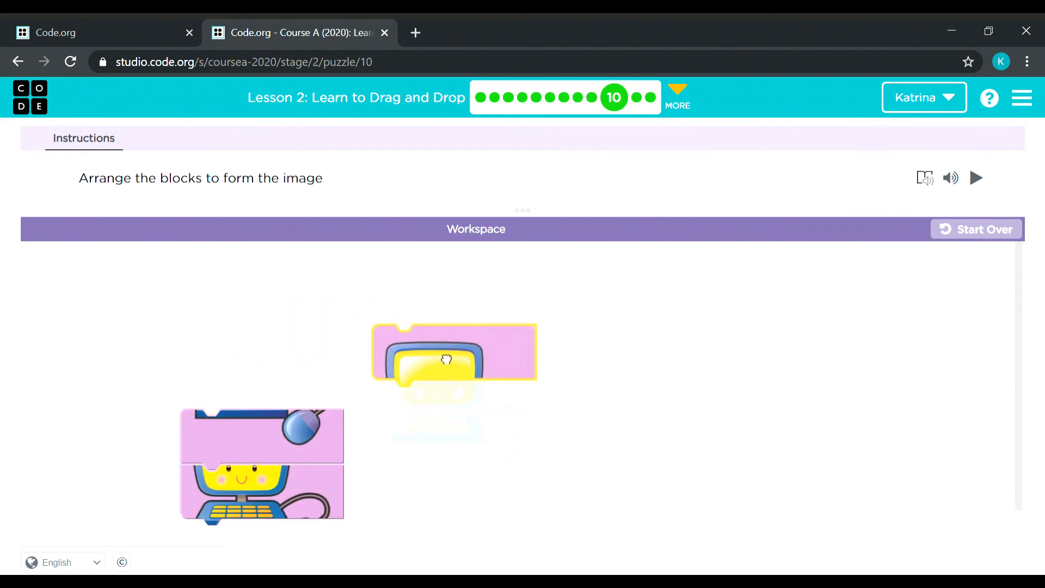
mouse_move(246, 458)
mouse_down()
mouse_move(162, 378)
mouse_move(434, 419)
mouse_up()
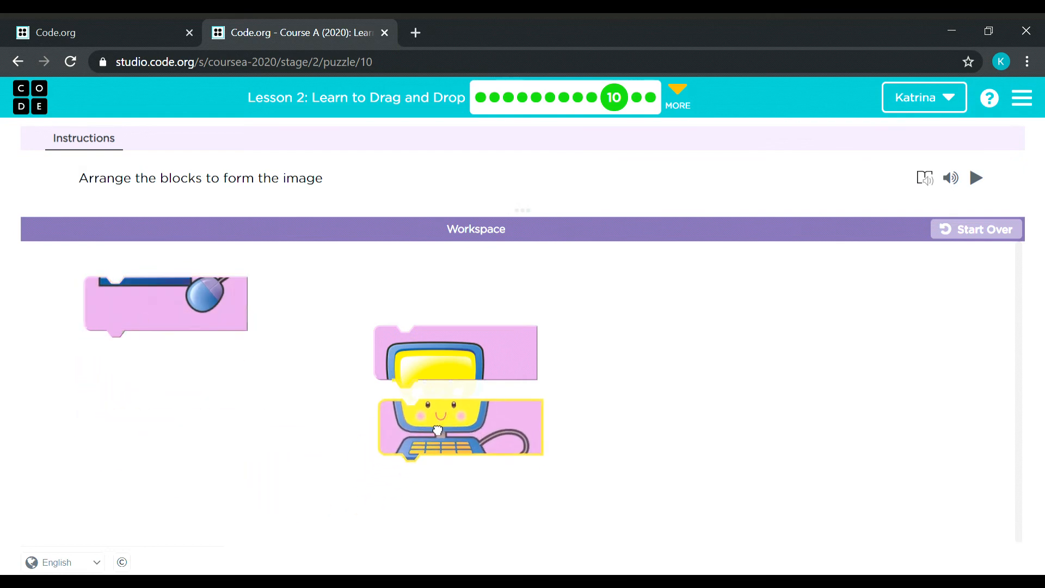
drag(156, 308, 431, 469)
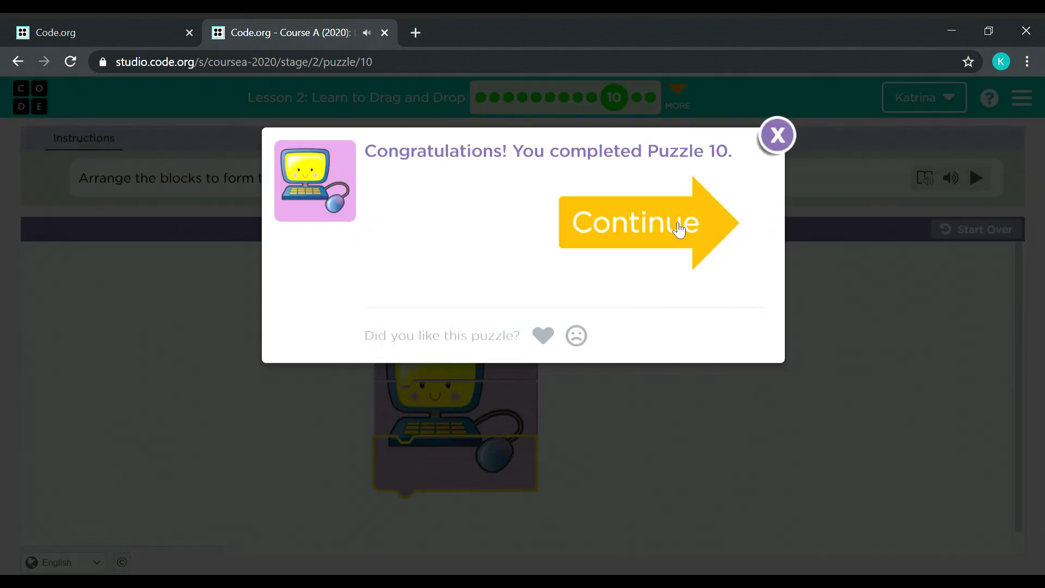
click(678, 227)
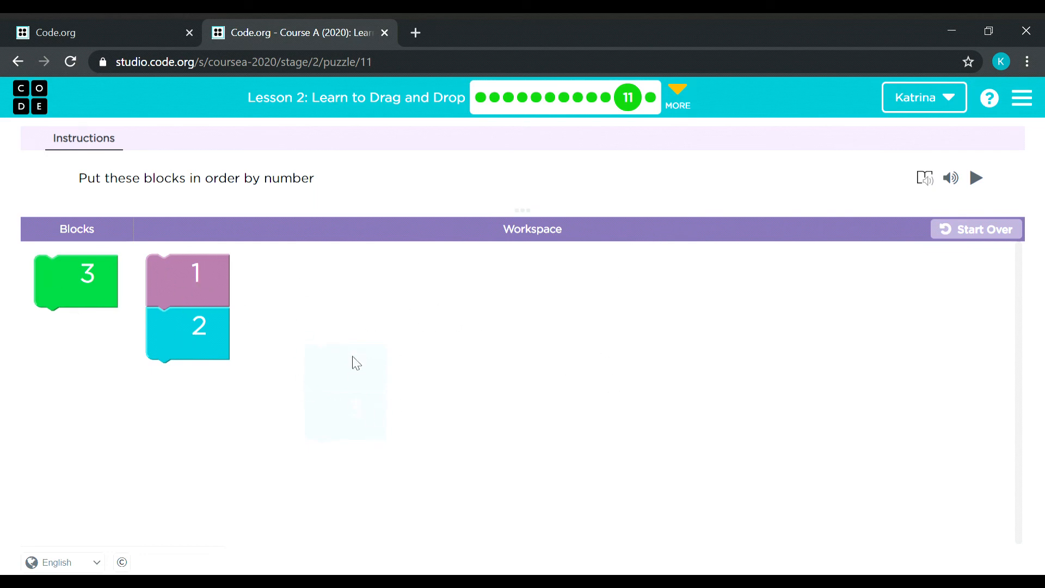
Step: Place the 1–2 stack, snap block 3 beneath it, and continue to puzzle 12
mouse_move(193, 280)
mouse_down()
mouse_move(325, 357)
mouse_move(357, 320)
mouse_up()
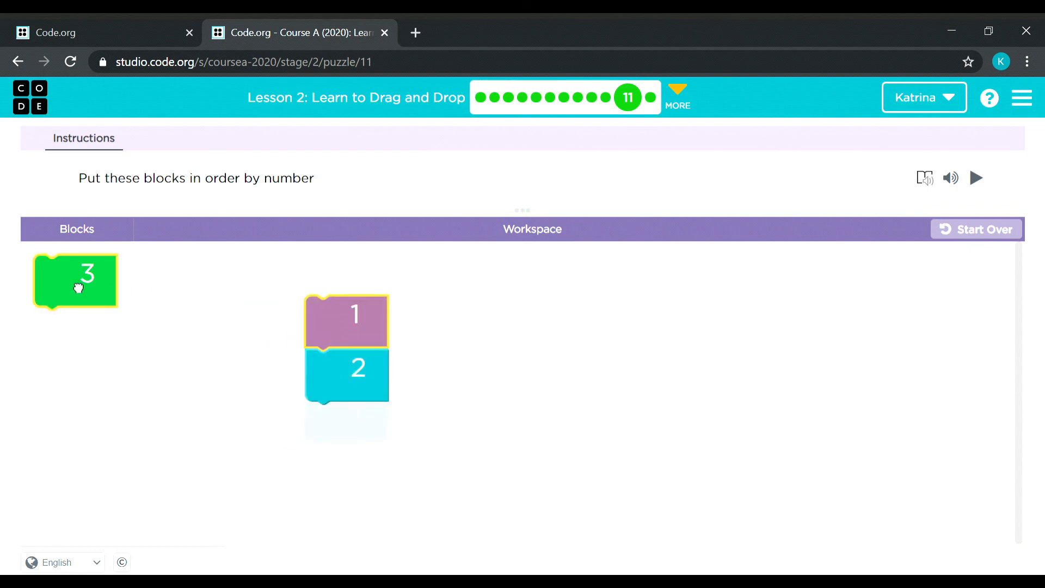
drag(81, 291, 348, 432)
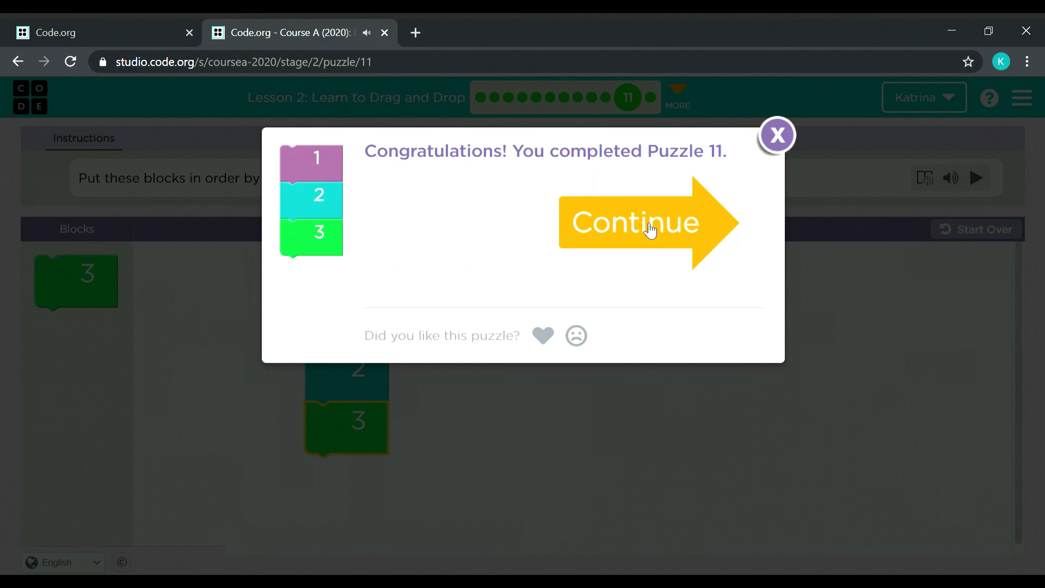
click(646, 223)
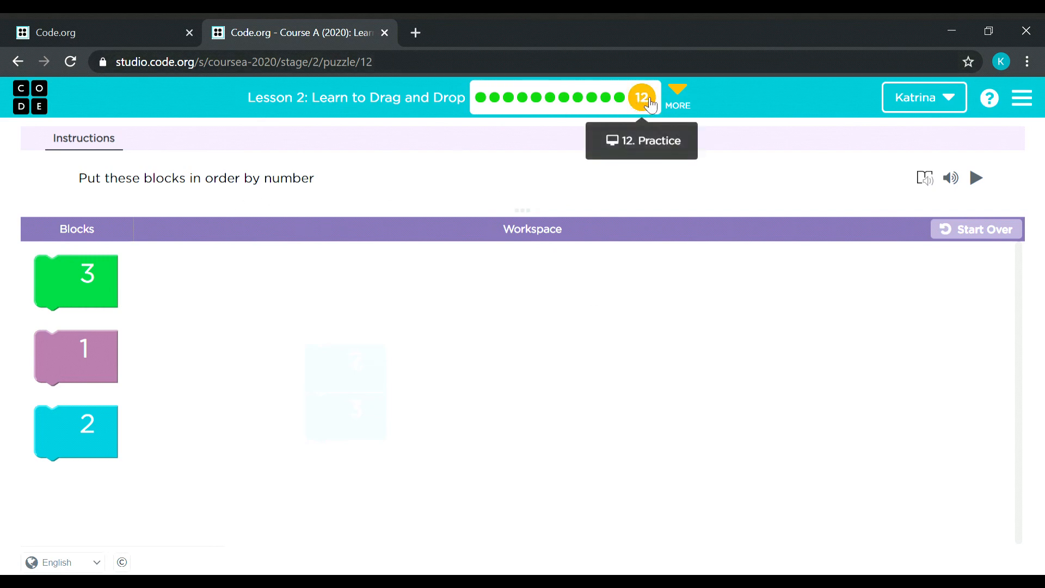
Step: Highlight the instruction, then snap blocks 1, 2 and 3 together in order in the workspace
drag(78, 178, 320, 185)
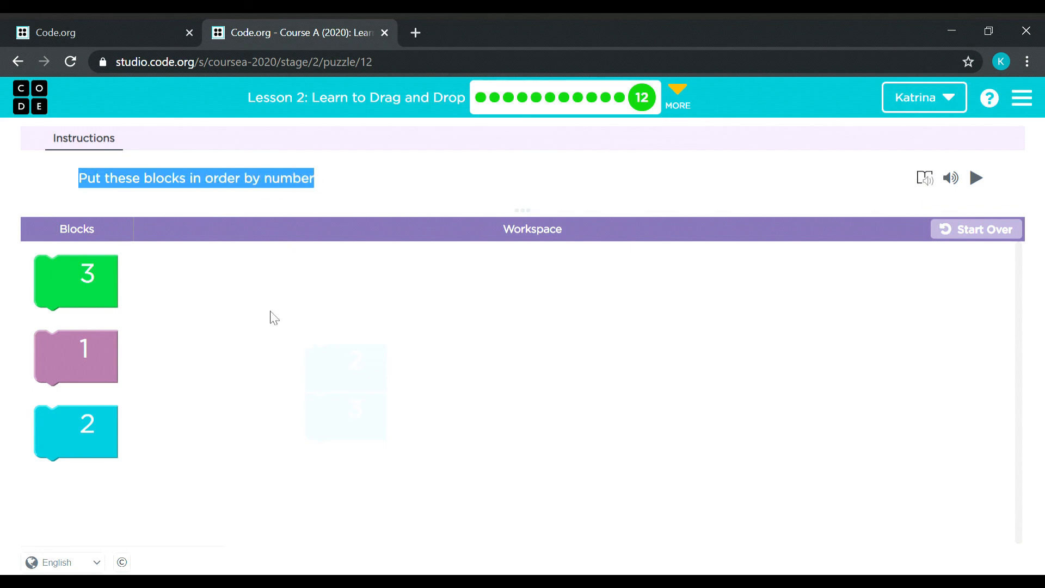
drag(76, 356, 349, 324)
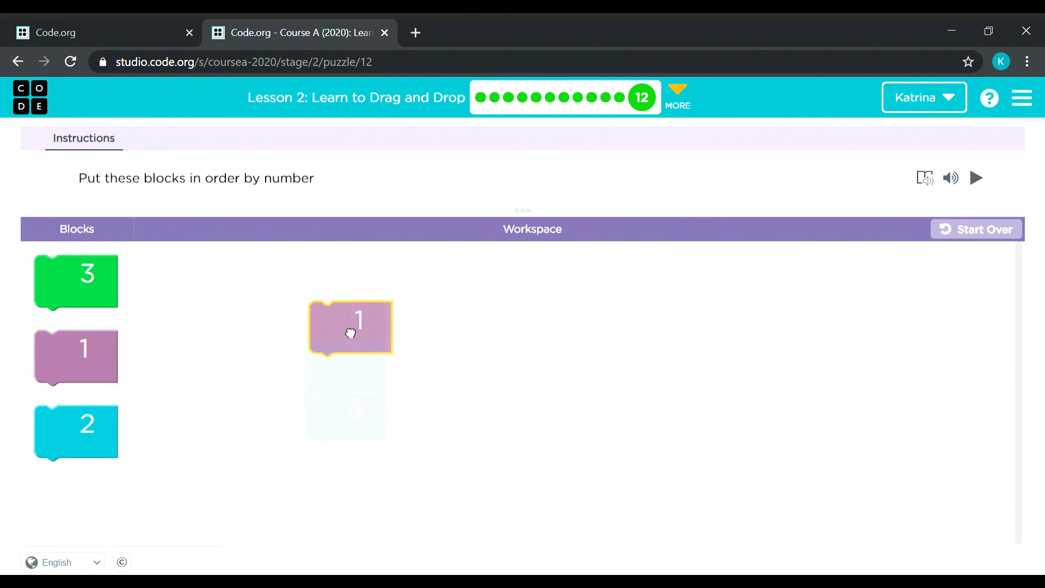
drag(76, 430, 349, 376)
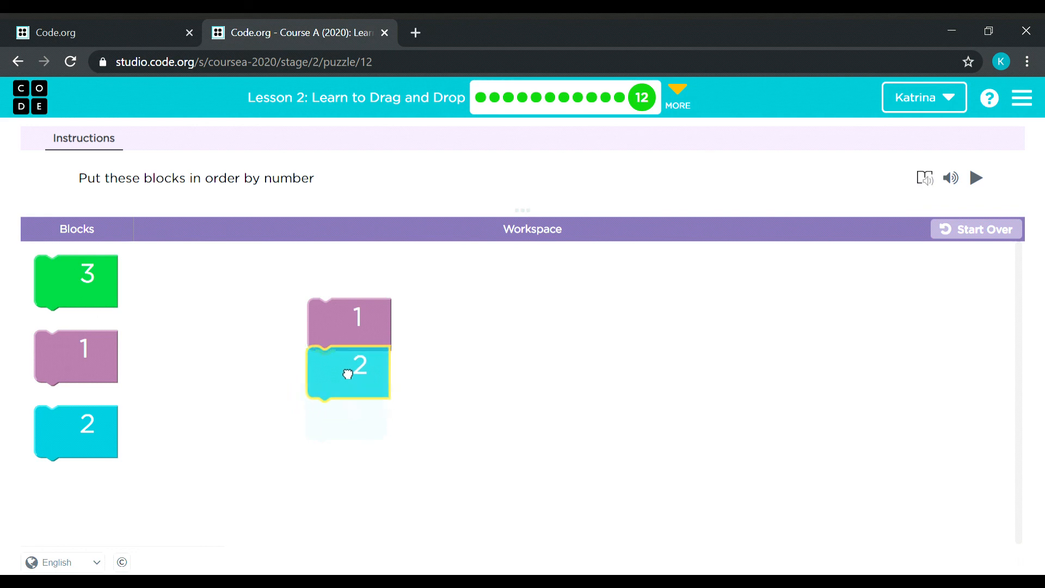
drag(76, 281, 349, 429)
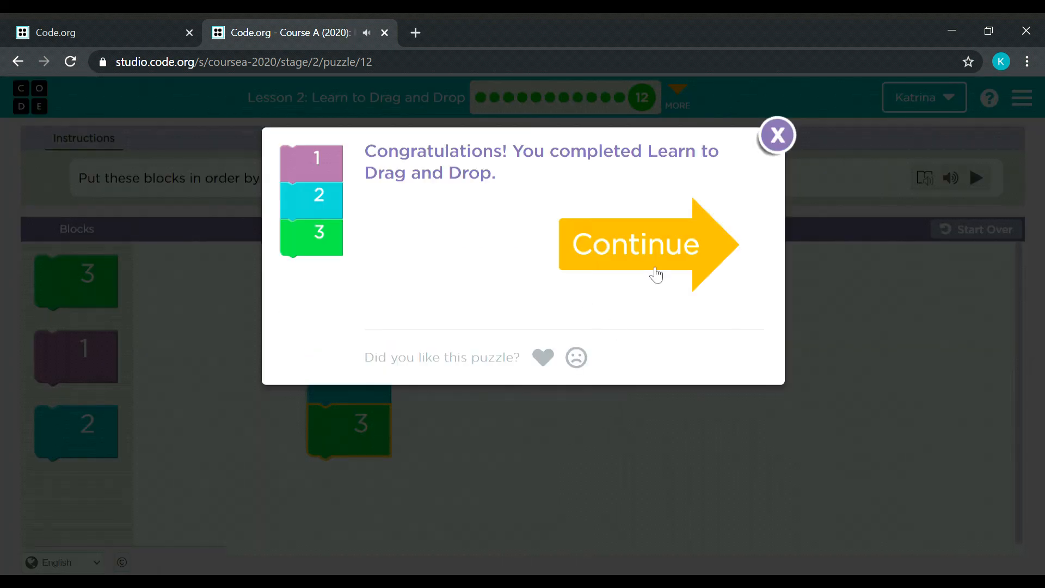
Step: Select the congratulations message text in the lesson-completion dialog
mouse_move(364, 152)
mouse_down()
mouse_move(700, 158)
mouse_move(721, 170)
mouse_up()
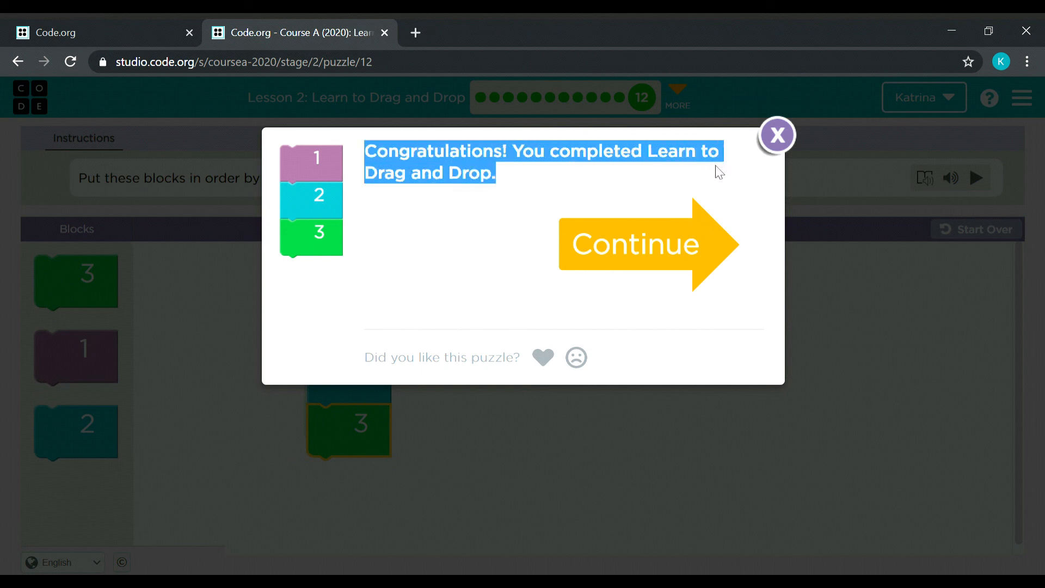